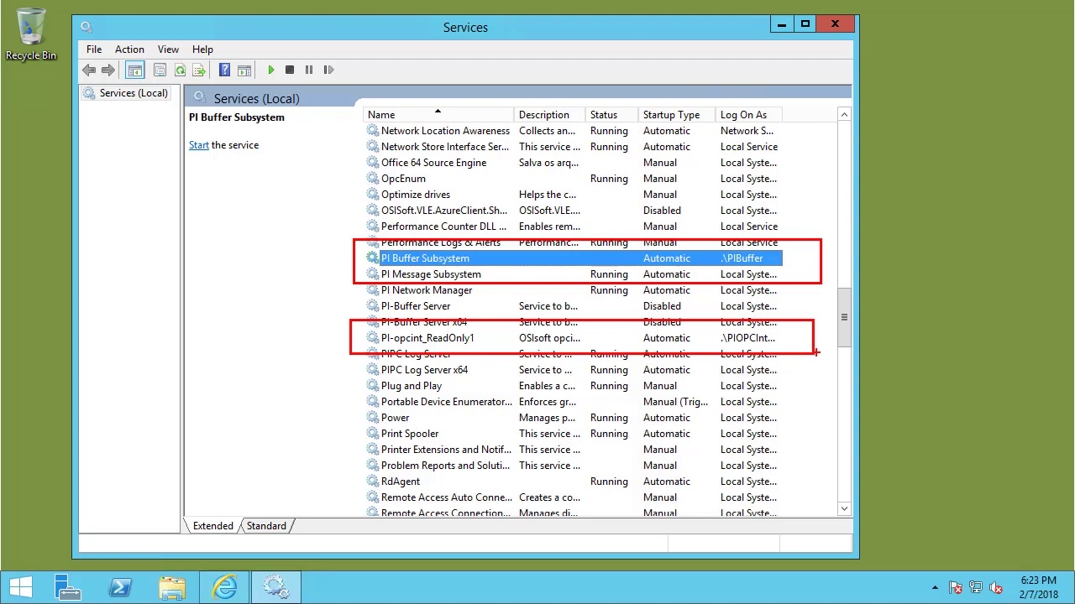
Check that PI Buffer Subsystem and PI-opcint_ReadOnly1 log on as local accounts, then clear annotations.
key(Escape)
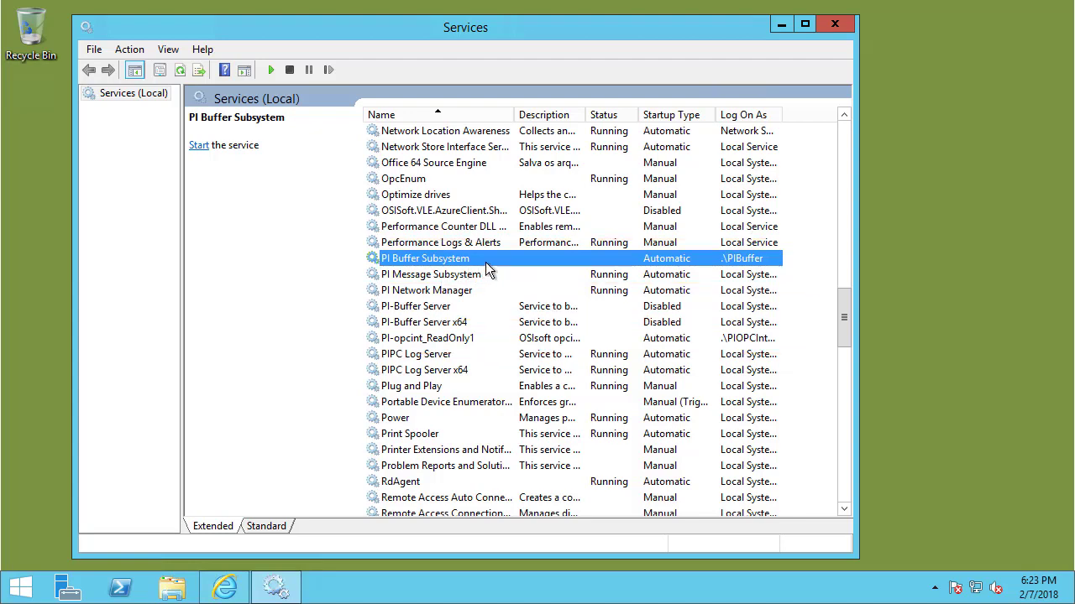
Launch PI Interface Configuration Utility via 'icu' as admin and dismiss the PISRV01.PISCHOOL.INT load error.
click(22, 588)
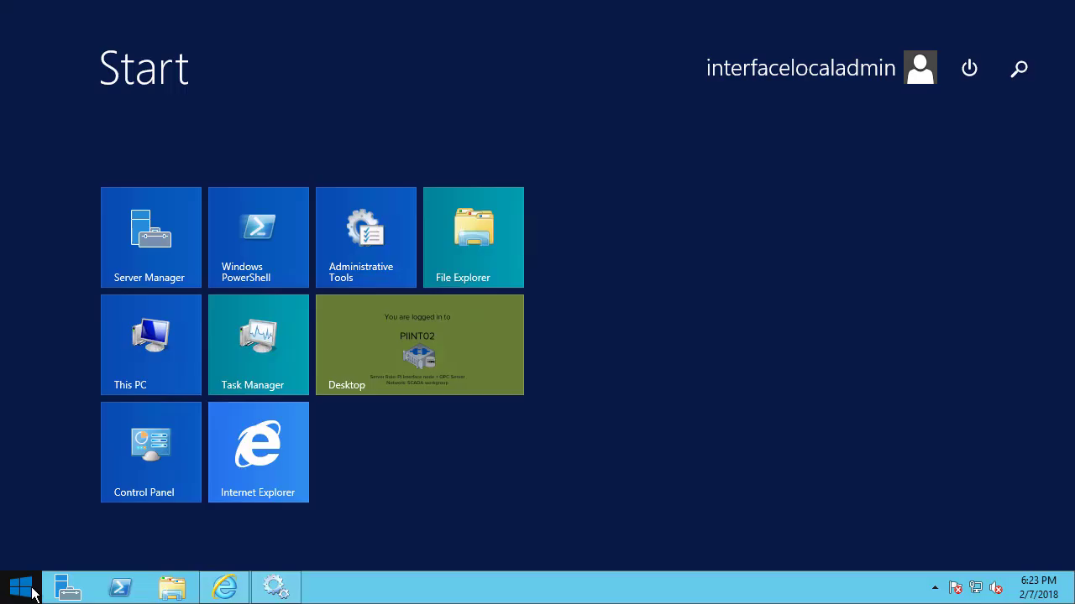
text(icu)
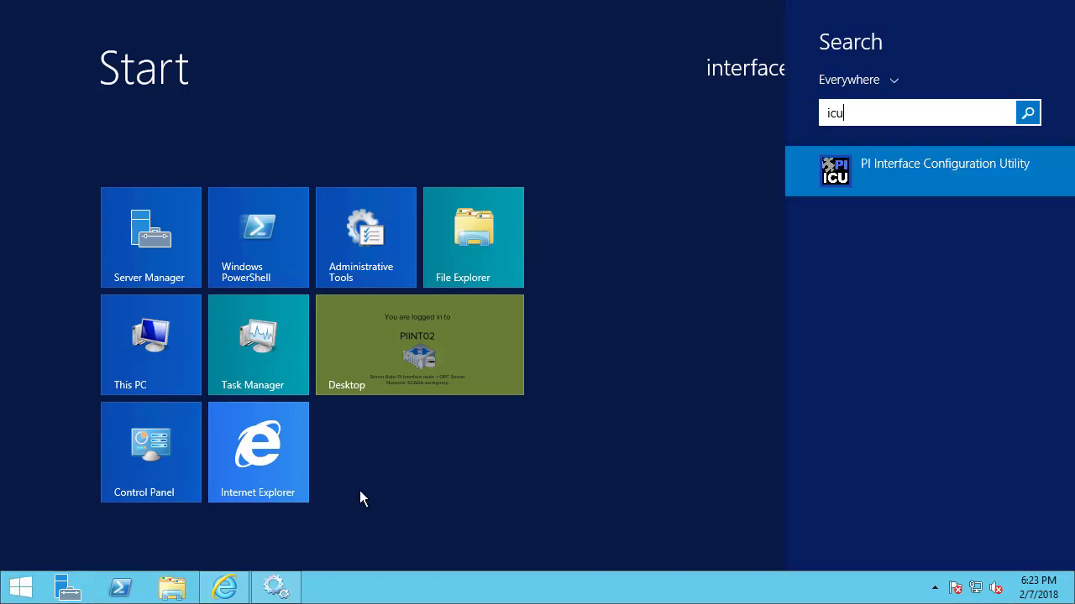
click(854, 175)
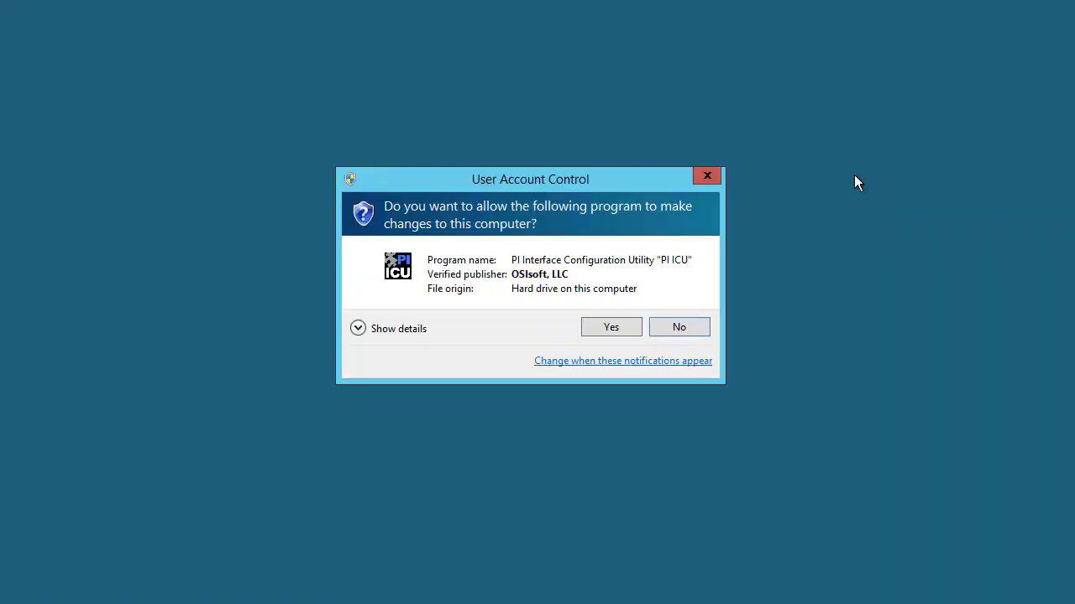
click(632, 332)
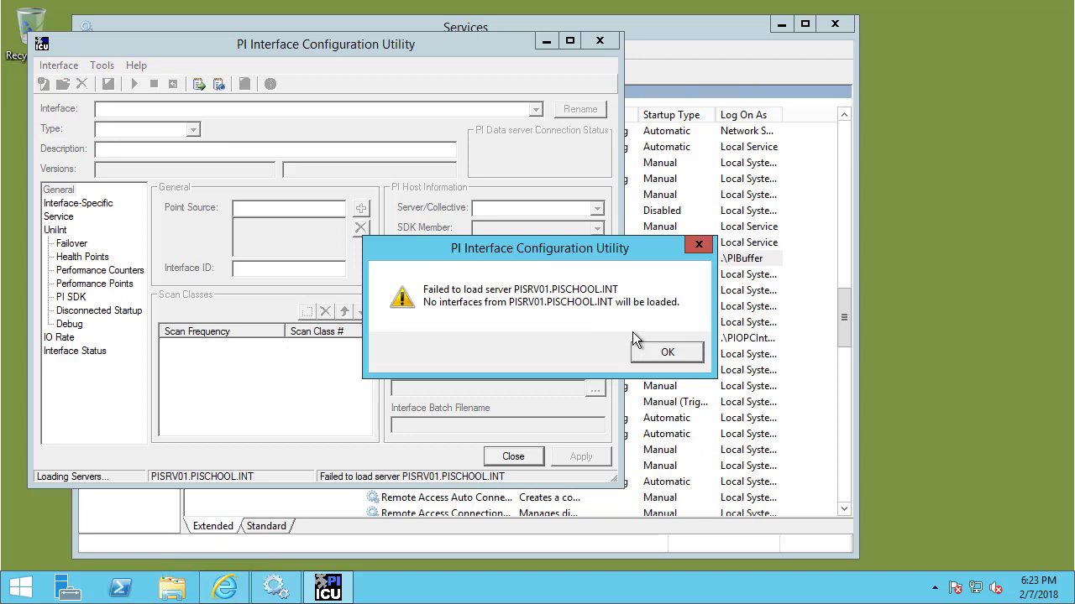
click(663, 352)
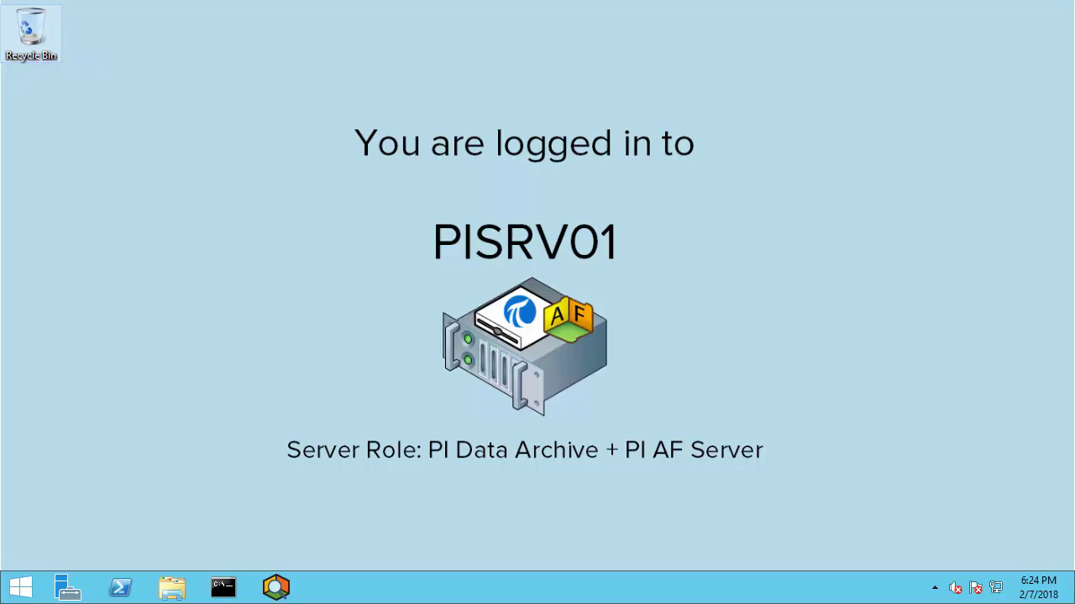
Open PI System Management Tools and load the latest entries in Operation > Message Logs.
click(14, 593)
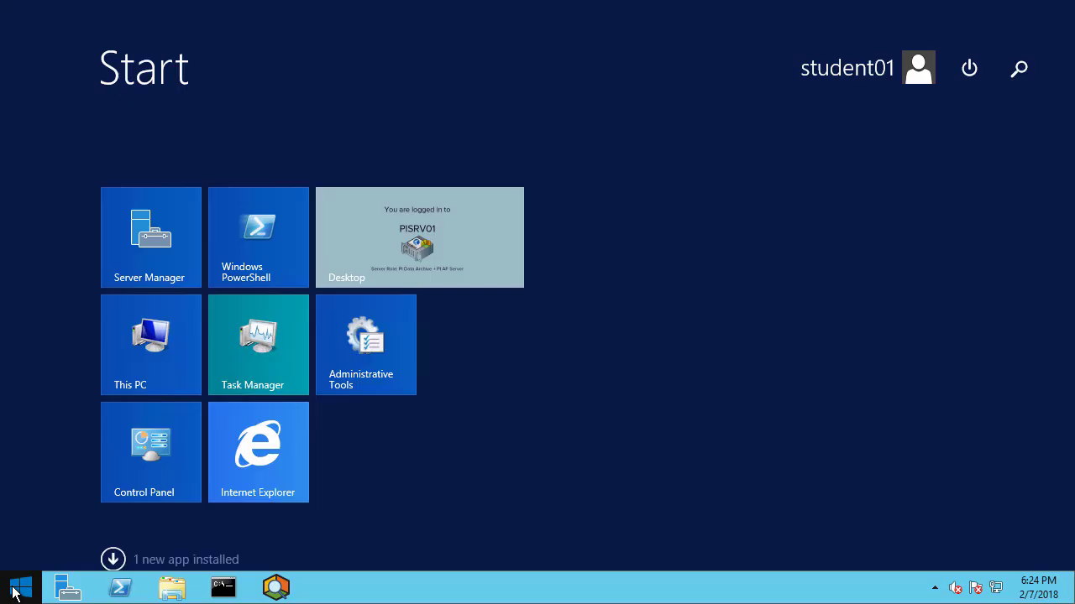
text(system Management Tools)
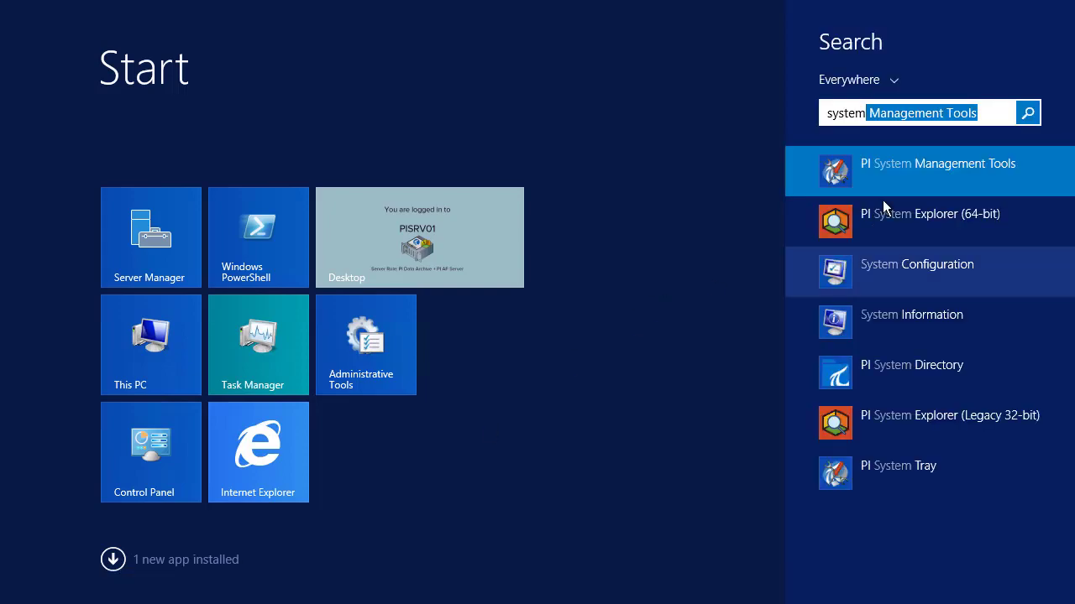
click(909, 169)
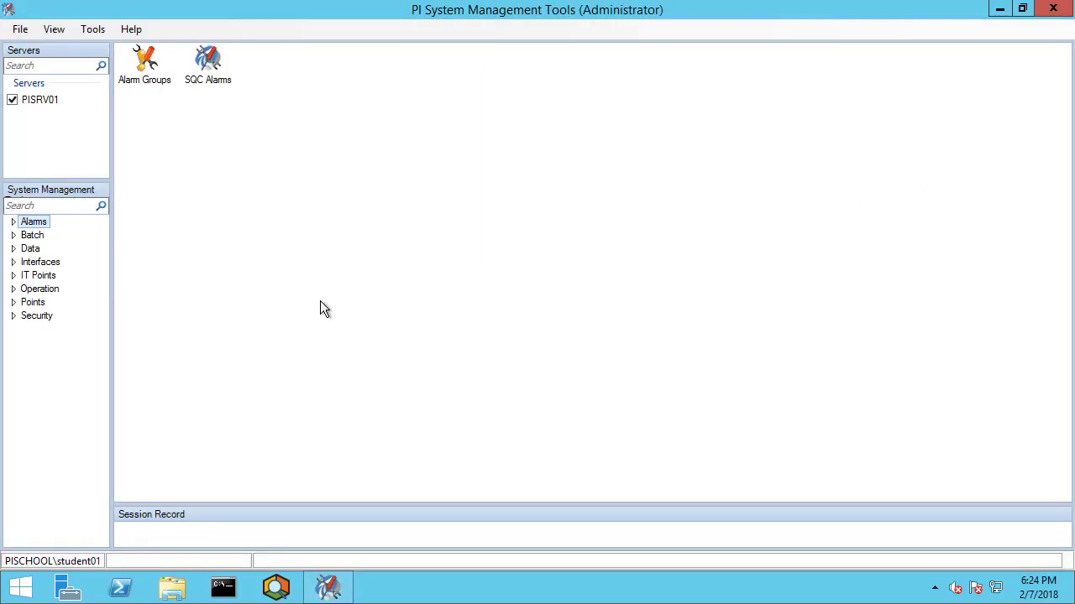
click(14, 289)
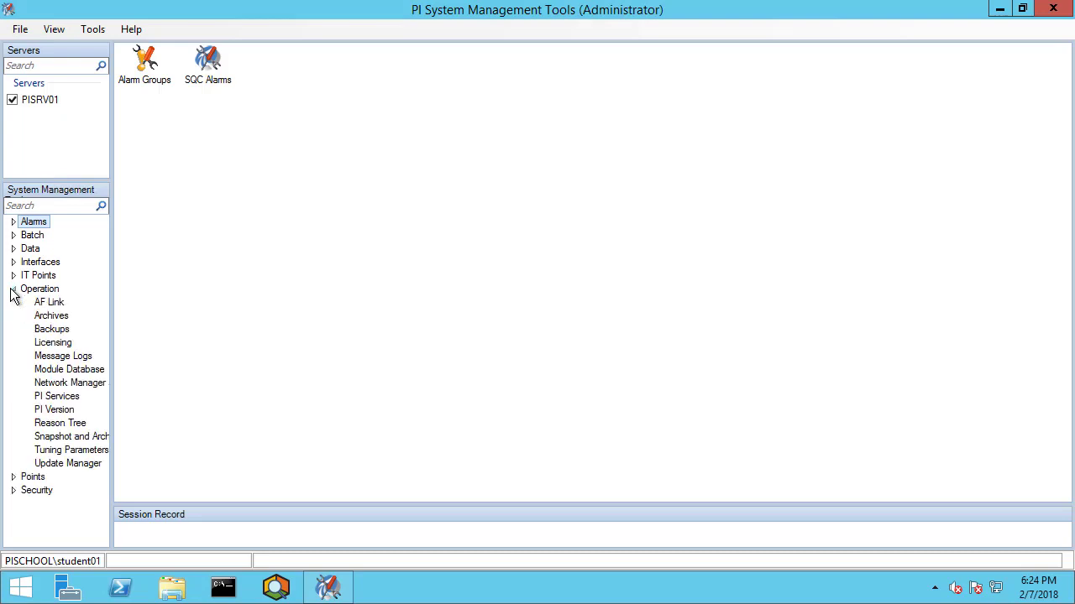
click(57, 360)
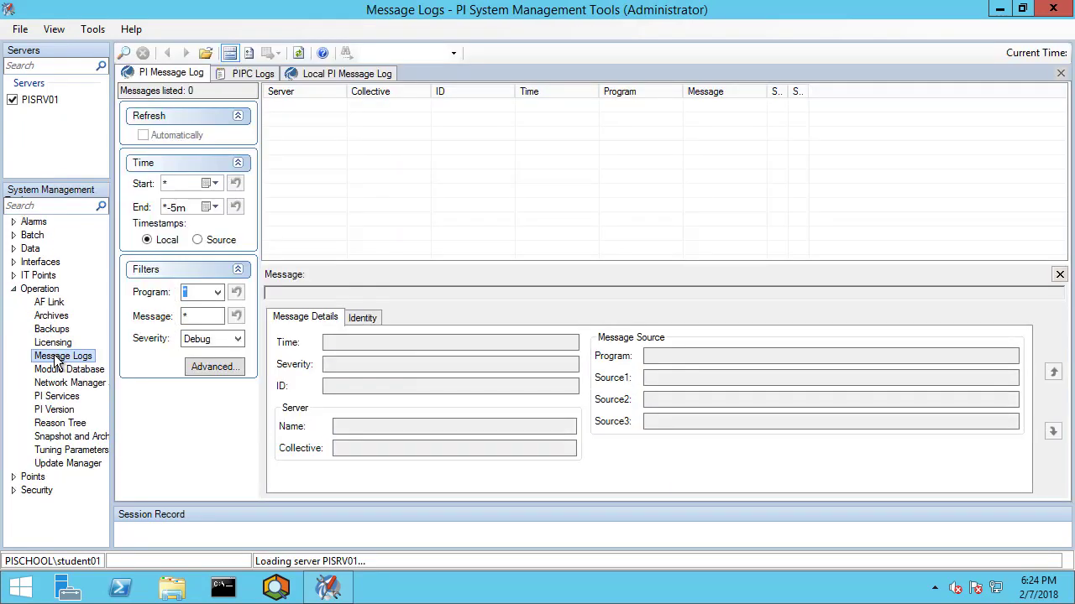
click(299, 53)
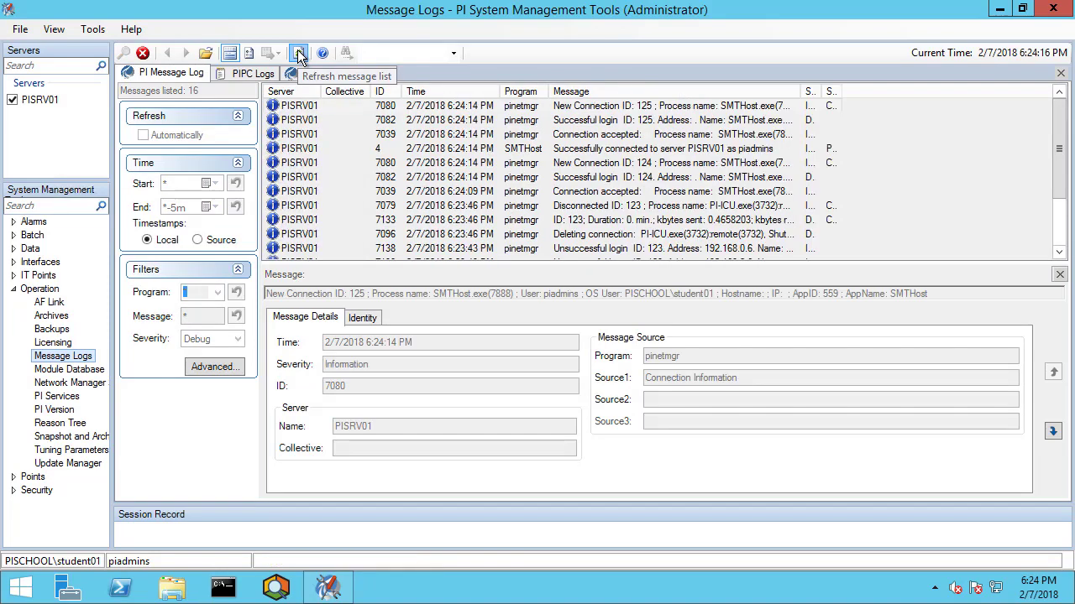
Widen the Message column and read the Disconnected ID: 123 and unsuccessful login entries.
drag(803, 112, 1048, 110)
click(662, 209)
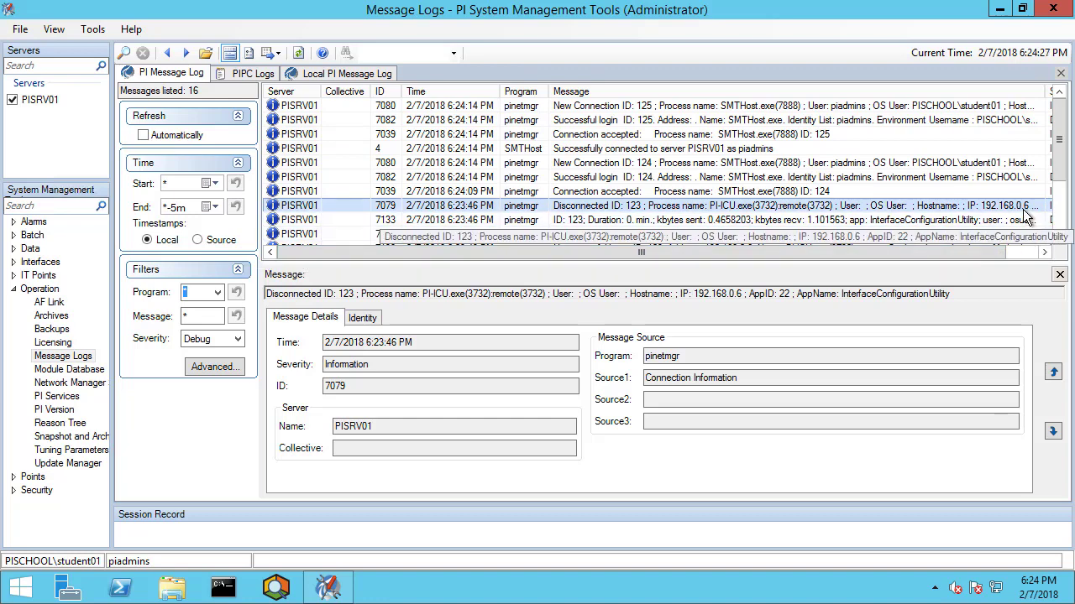
drag(999, 254, 1033, 253)
mouse_move(1012, 92)
mouse_down()
mouse_move(1041, 92)
mouse_move(1010, 92)
mouse_up()
click(1014, 253)
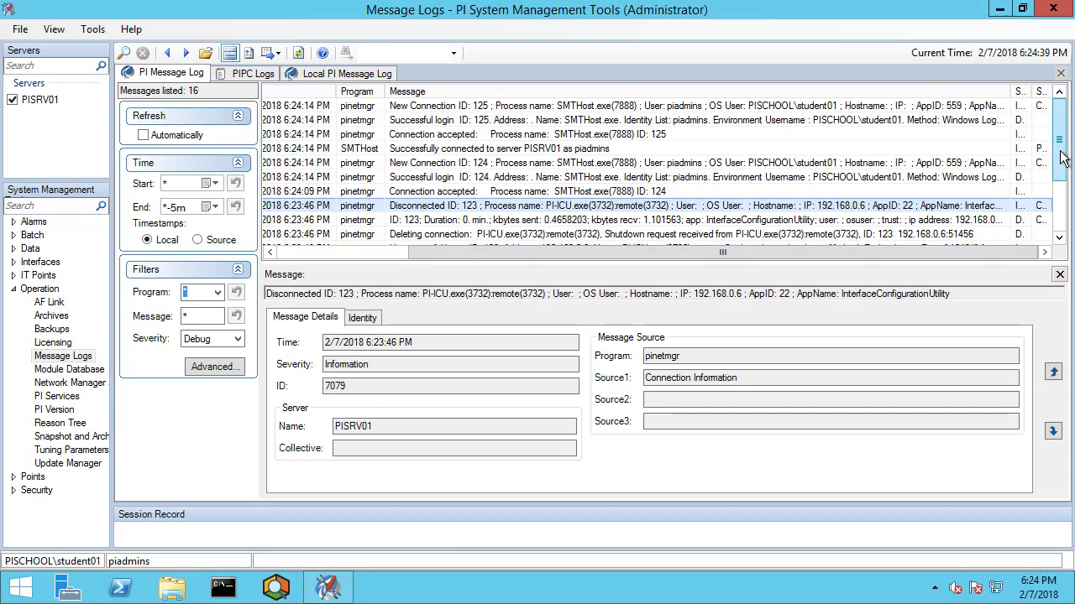
drag(1062, 158, 1066, 183)
click(814, 221)
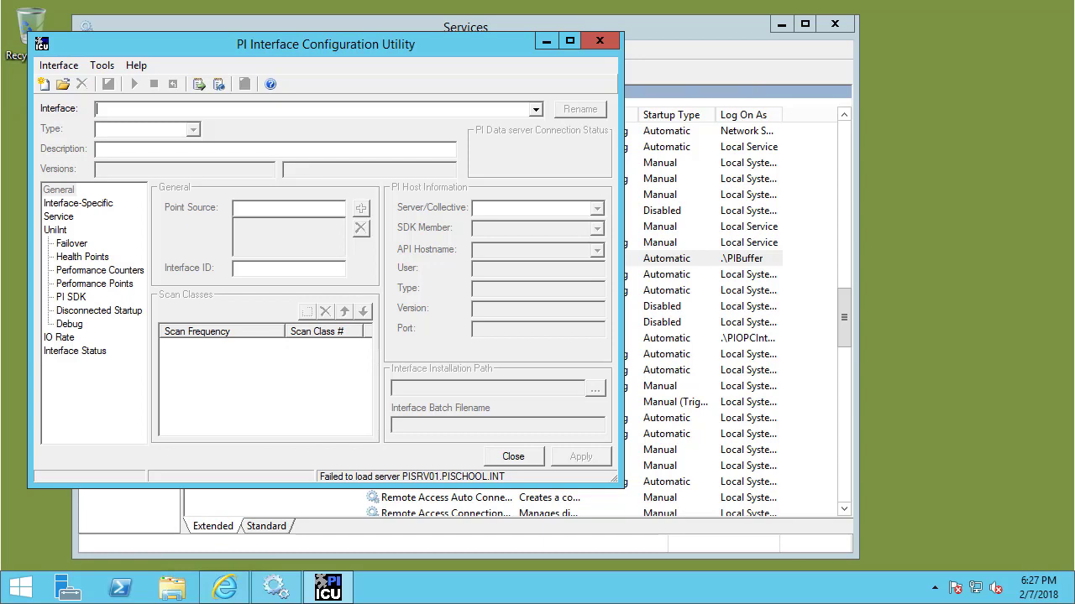
Open Credential Manager's Windows Credentials and start adding a new Windows credential.
click(20, 592)
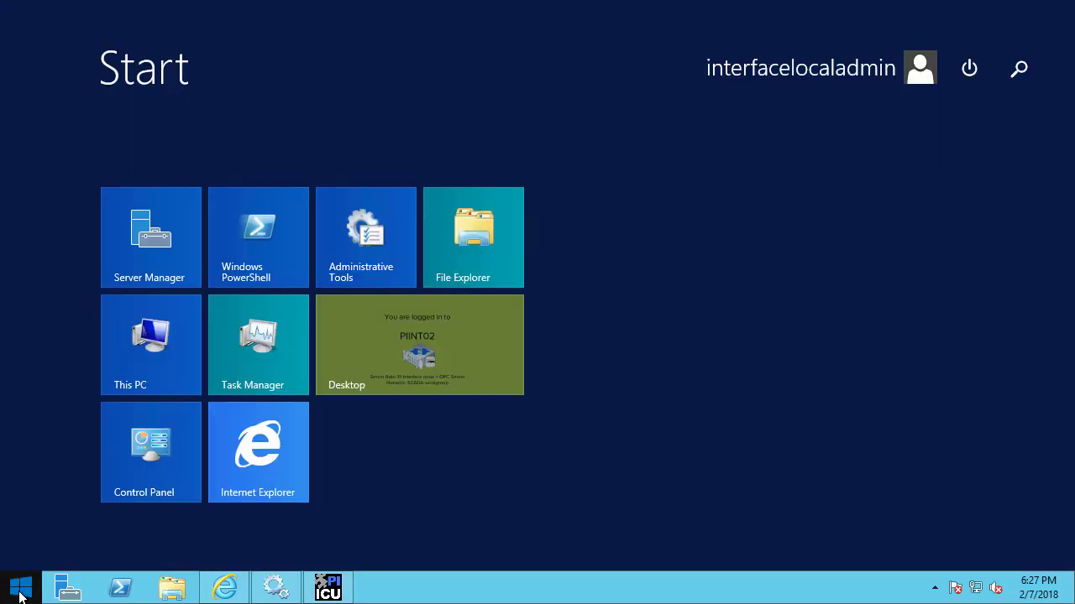
text(credential)
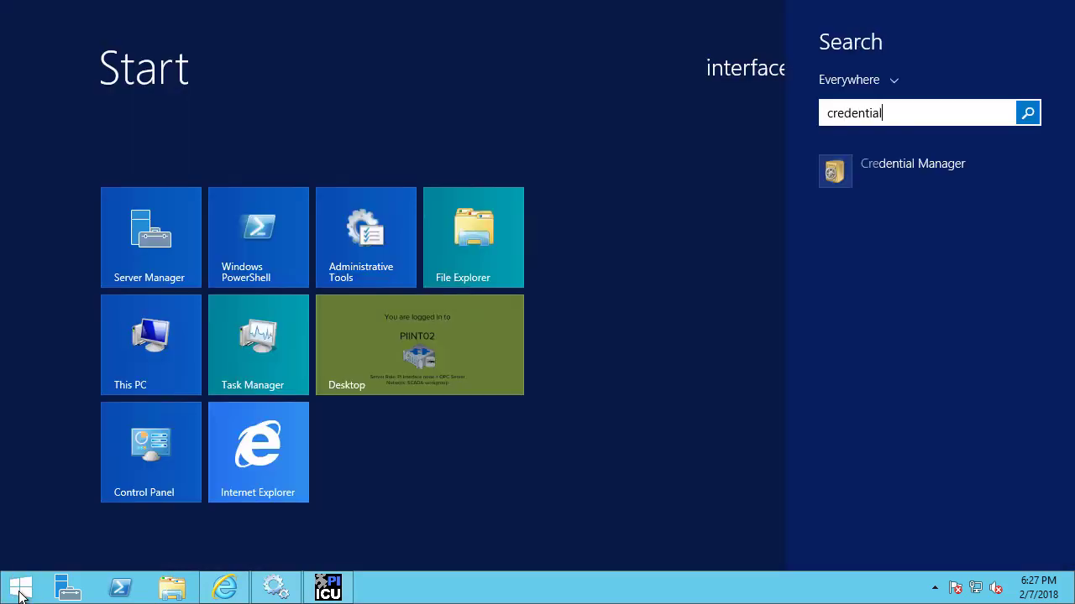
click(832, 169)
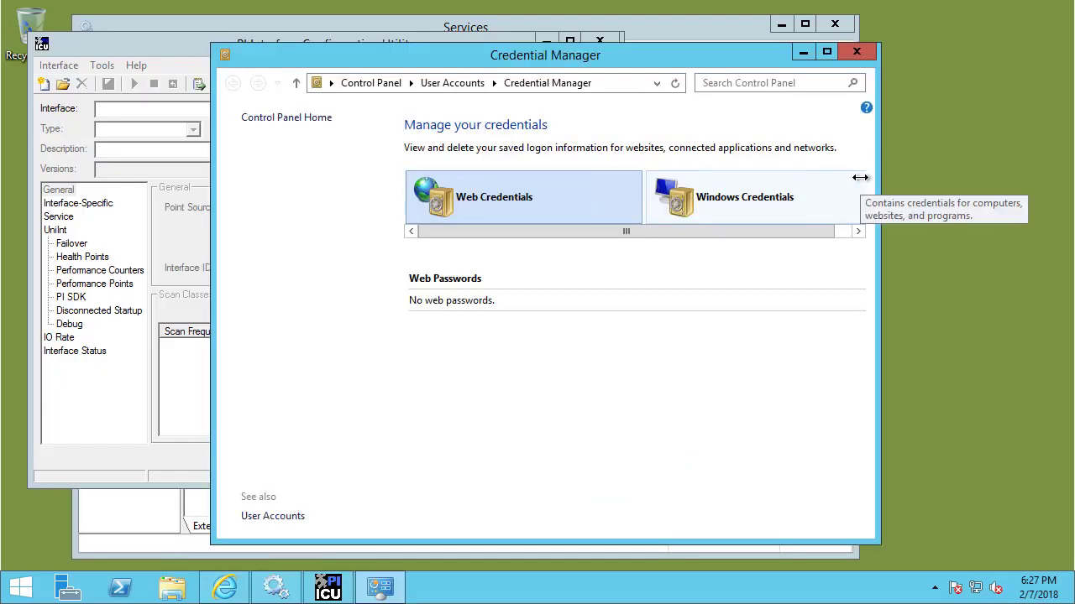
click(772, 205)
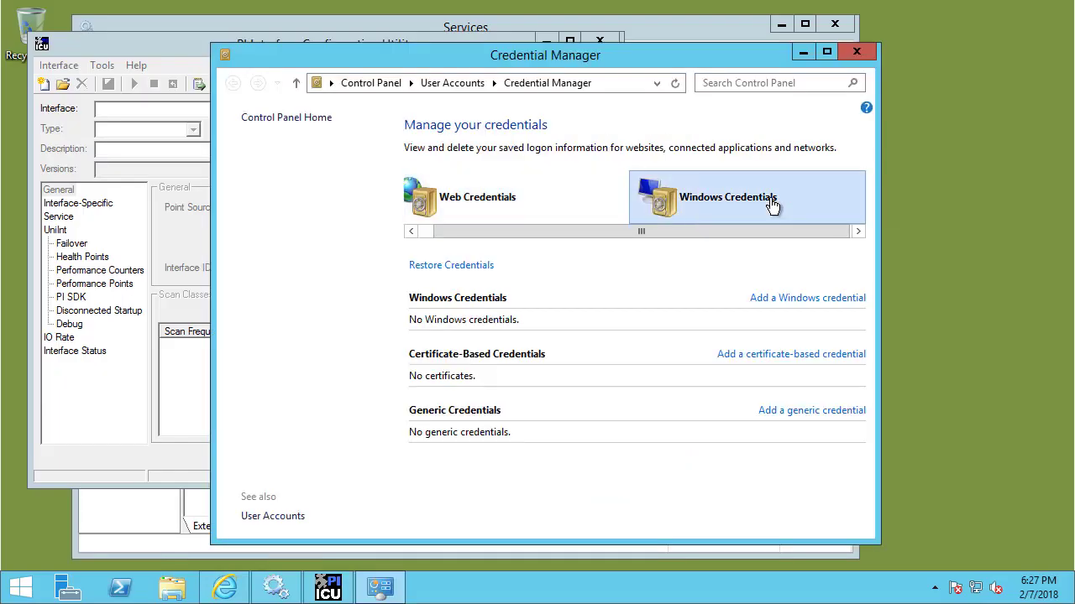
click(776, 299)
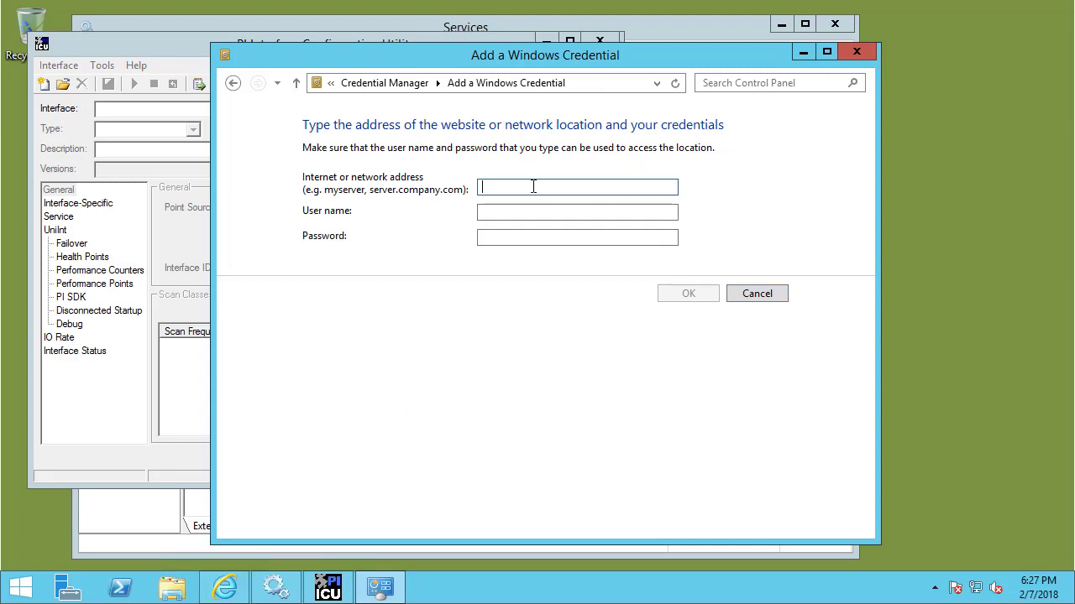
Save a credential for pisrv01.pischool.int with the PISCHOOL domain user and password, then verify it.
text(pisrv01.pischool.int)
key(Tab)
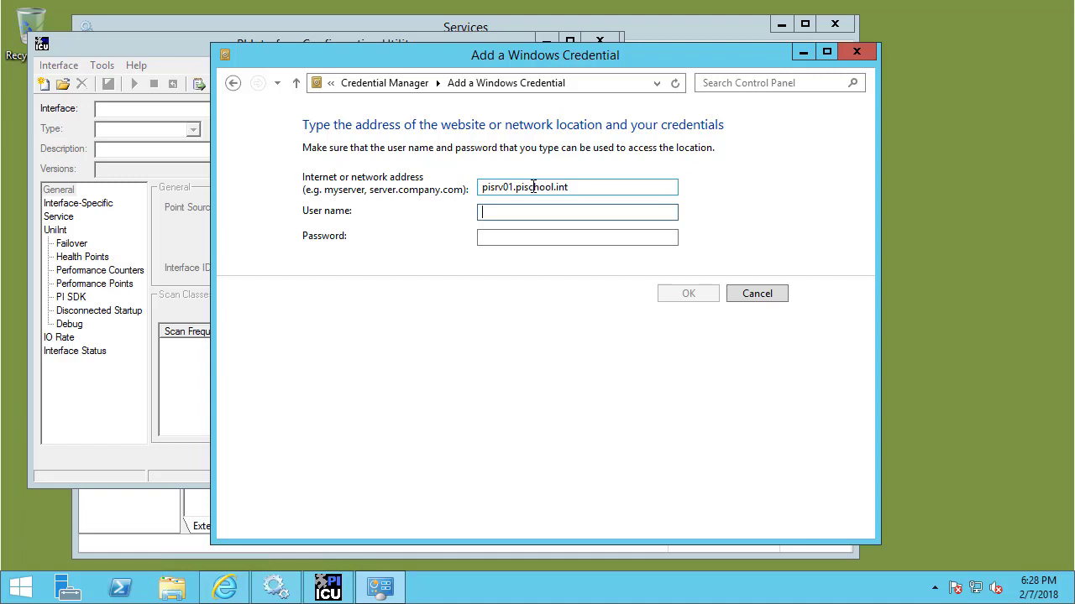
text(pischool\stud)
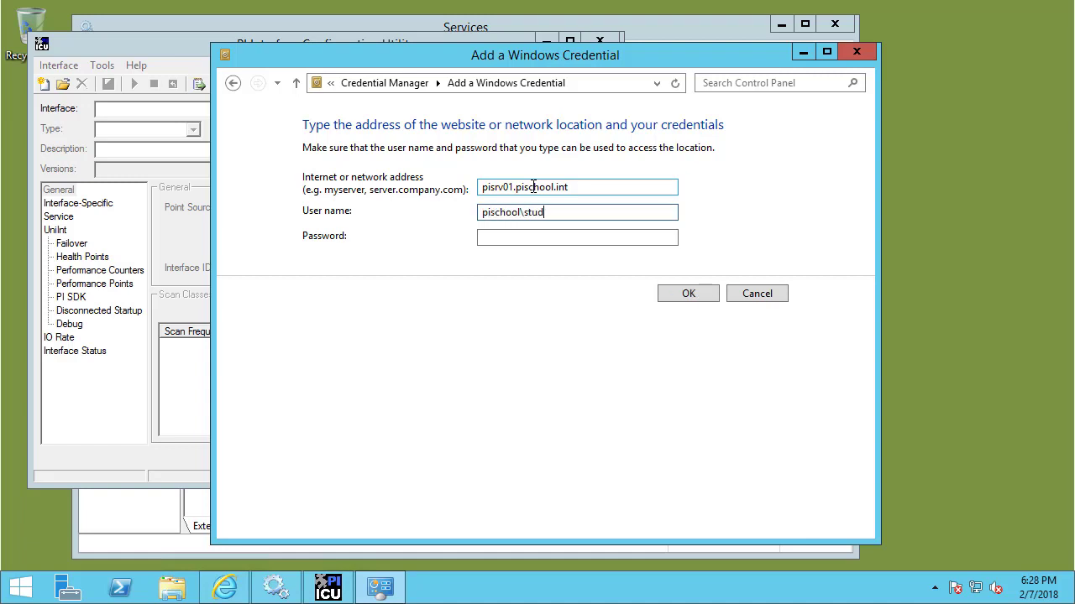
text(ent01)
key(Tab)
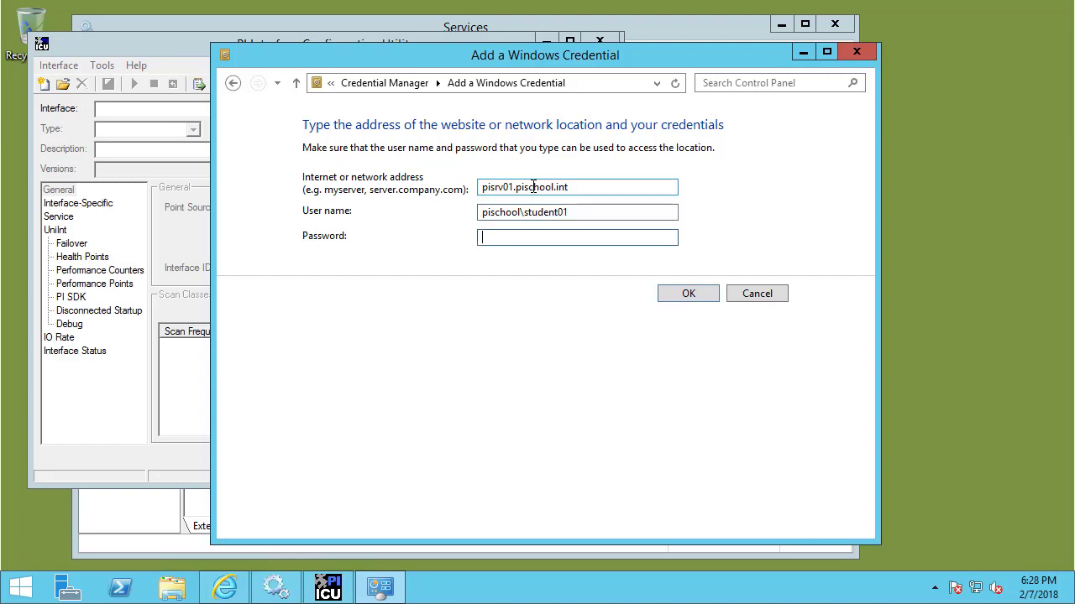
text(**)
key(BackSpace)
key(BackSpace)
text(*******)
key(BackSpace)
key(BackSpace)
key(BackSpace)
key(BackSpace)
key(BackSpace)
key(BackSpace)
key(BackSpace)
text(*******)
key(Return)
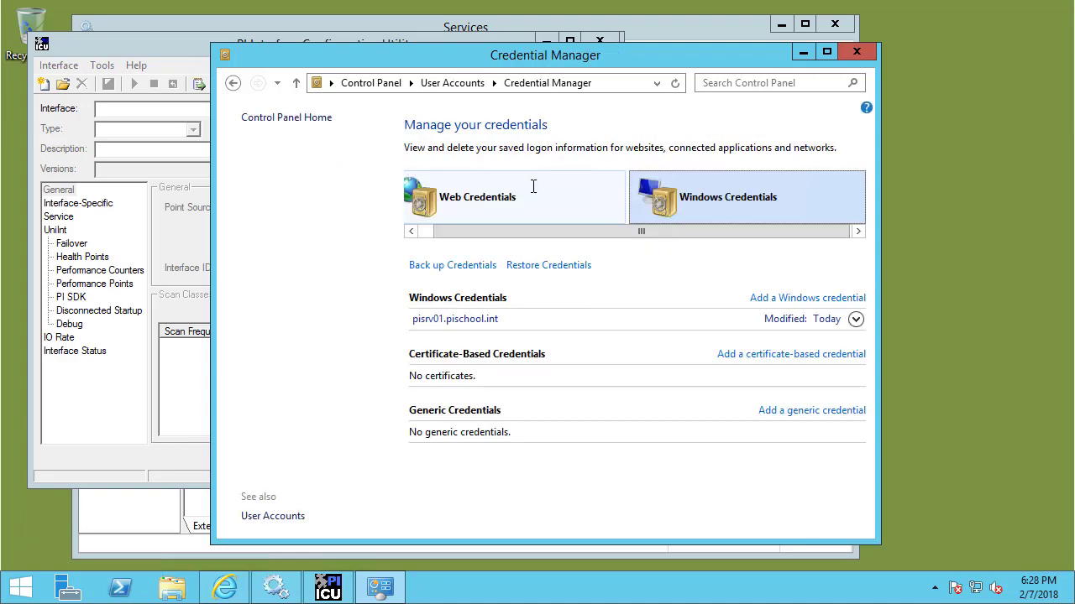
click(855, 321)
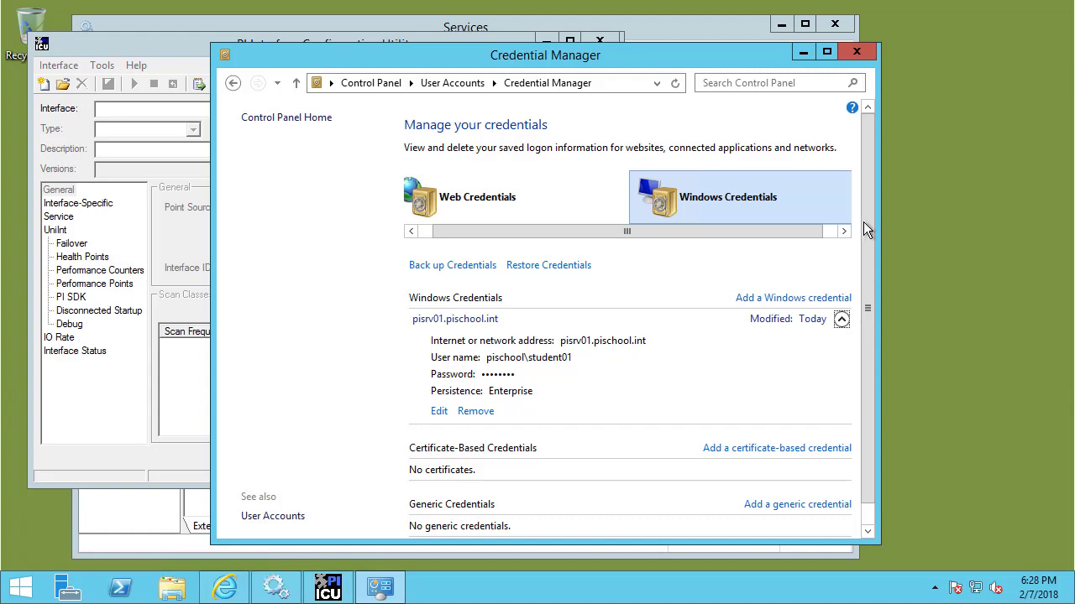
click(855, 53)
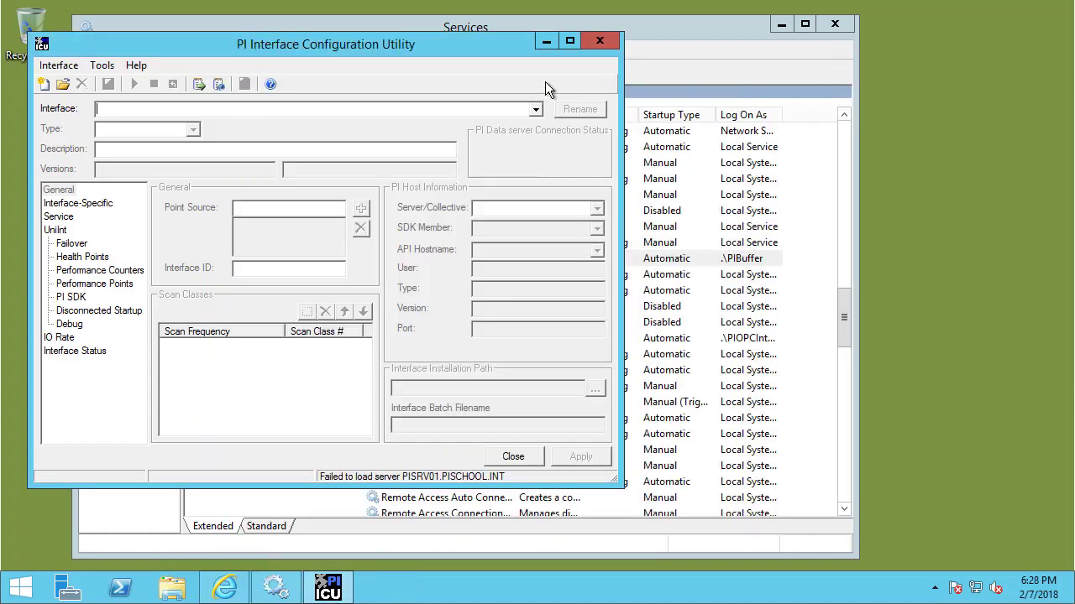
Relaunch PI Interface Configuration Utility as admin and load opcint_ReadOnly1 -> PISRV01.PISCHOOL.INT.
click(598, 41)
click(21, 590)
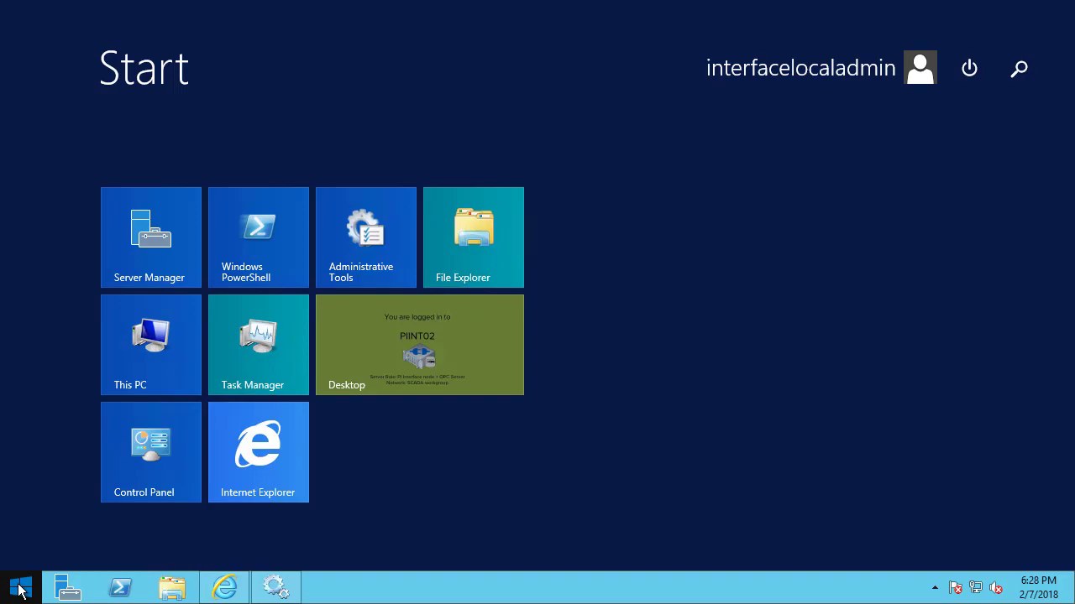
text(icu)
click(839, 168)
click(606, 327)
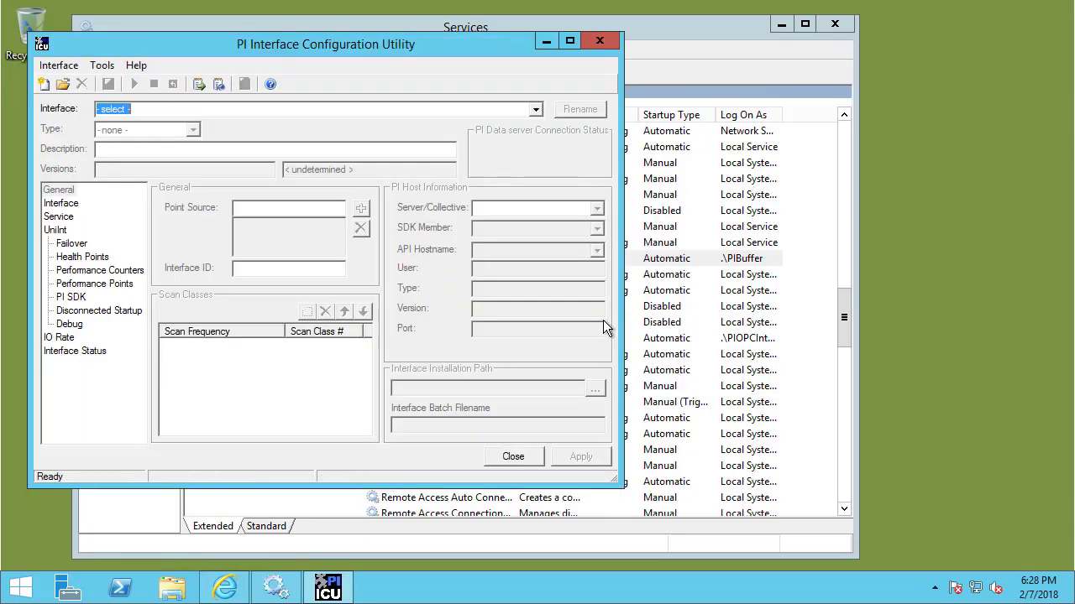
click(535, 109)
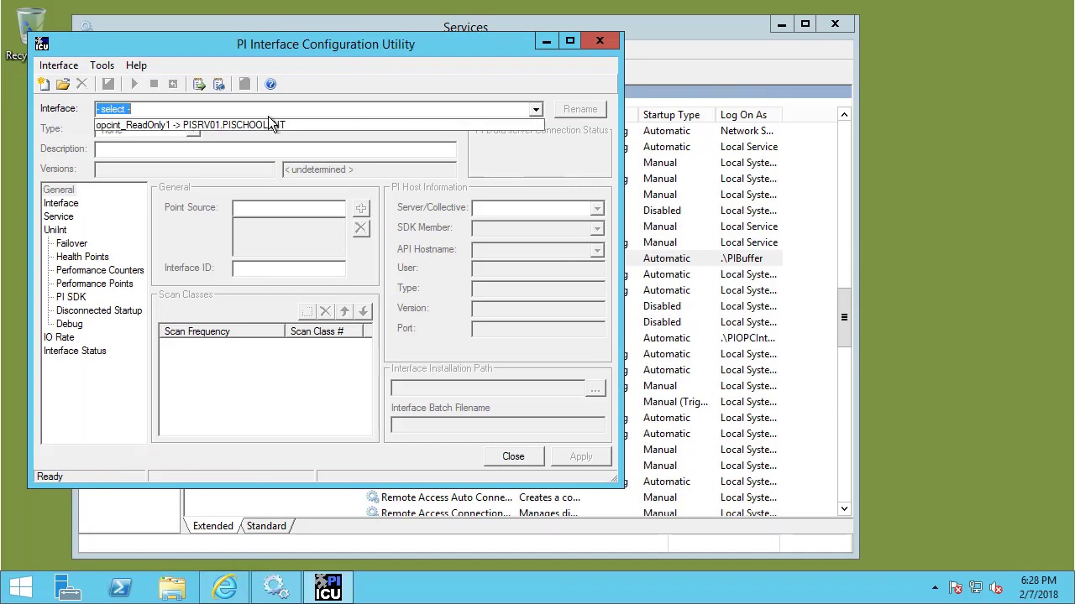
click(233, 126)
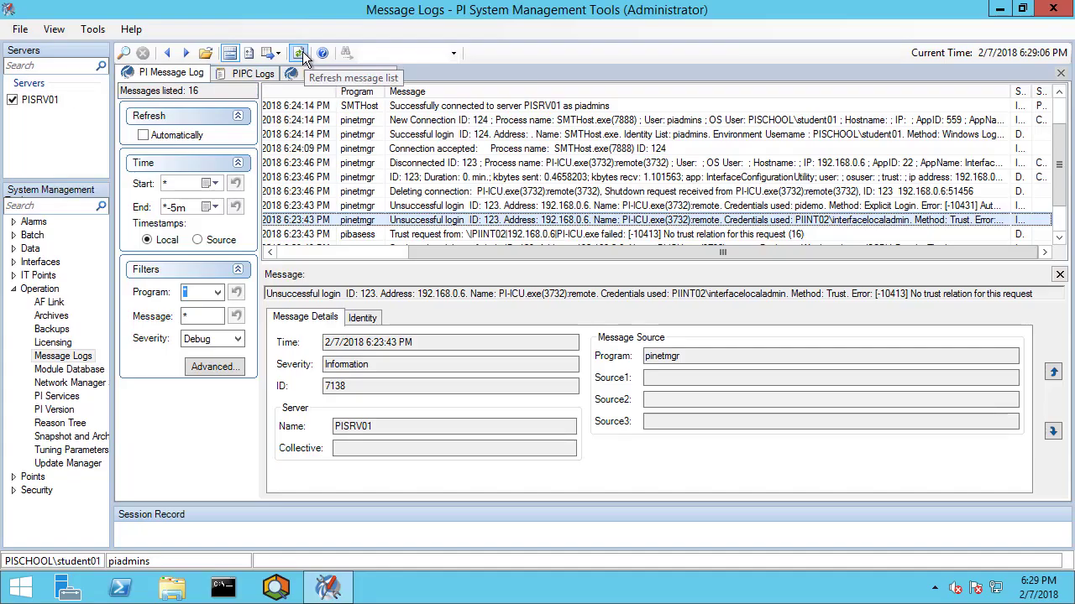
Refresh PISRV01's message log and read the Successful login and New Connection details for piadmins.
click(299, 54)
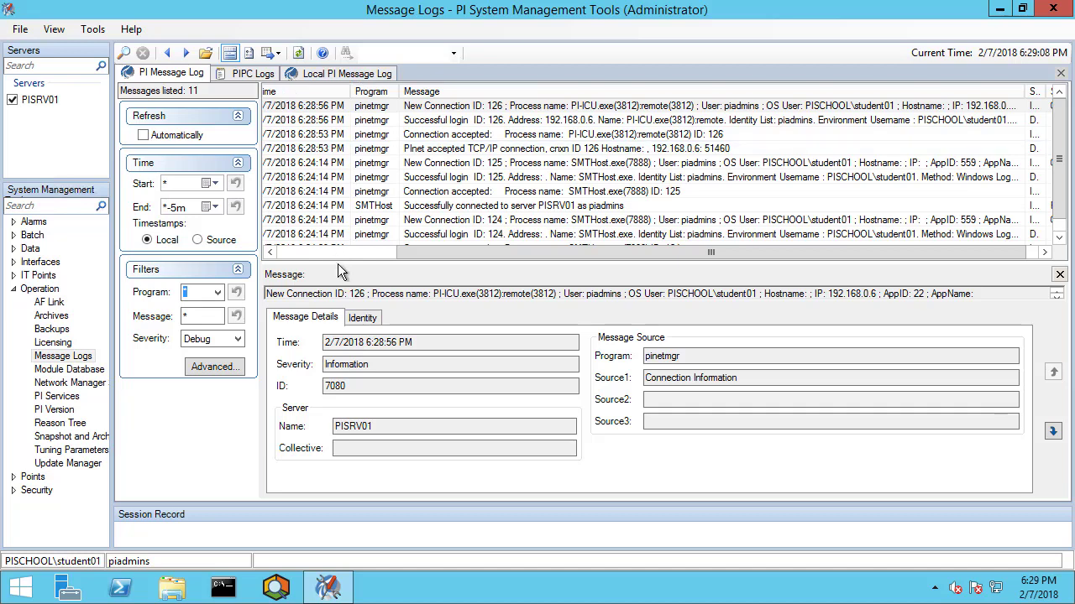
click(340, 252)
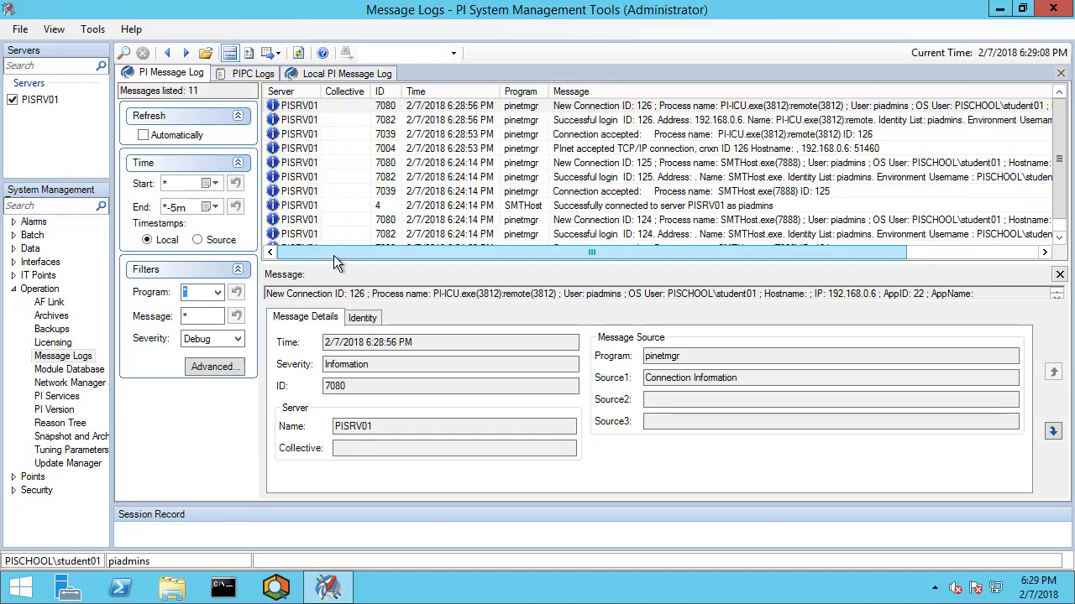
click(792, 122)
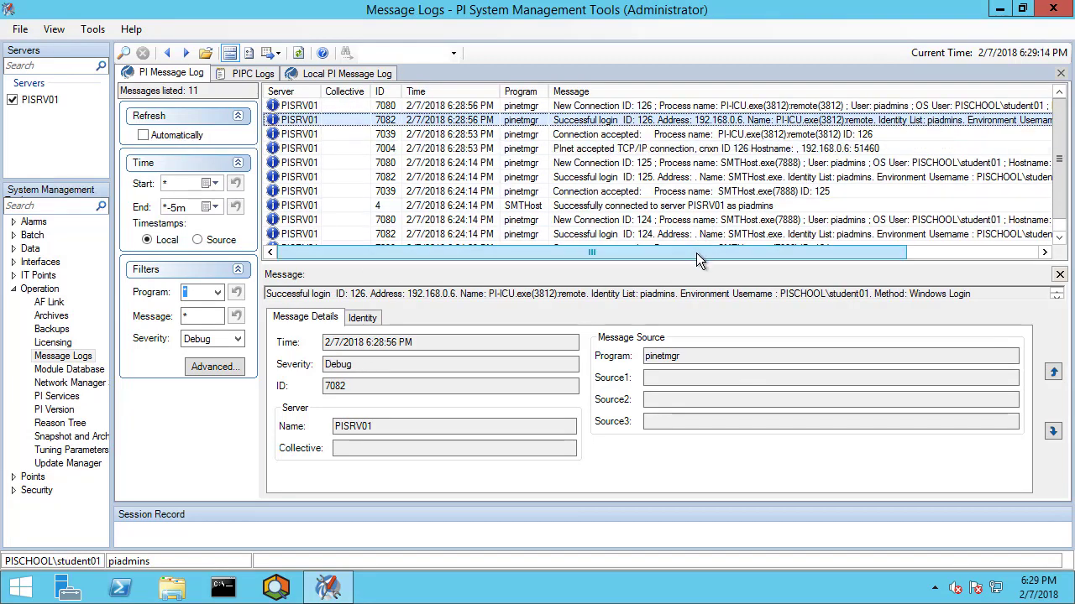
drag(696, 253, 896, 256)
click(698, 109)
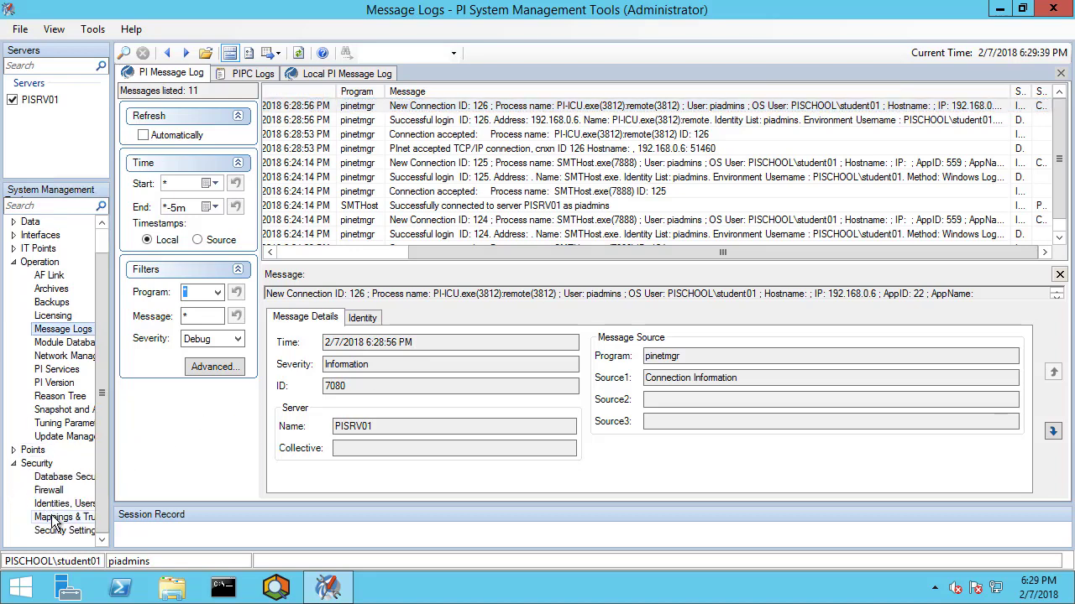
Inspect the three PISCHOOL mappings, including svc-PIBuffer and svc-PIInterface, and widen the PI Identity column.
click(61, 517)
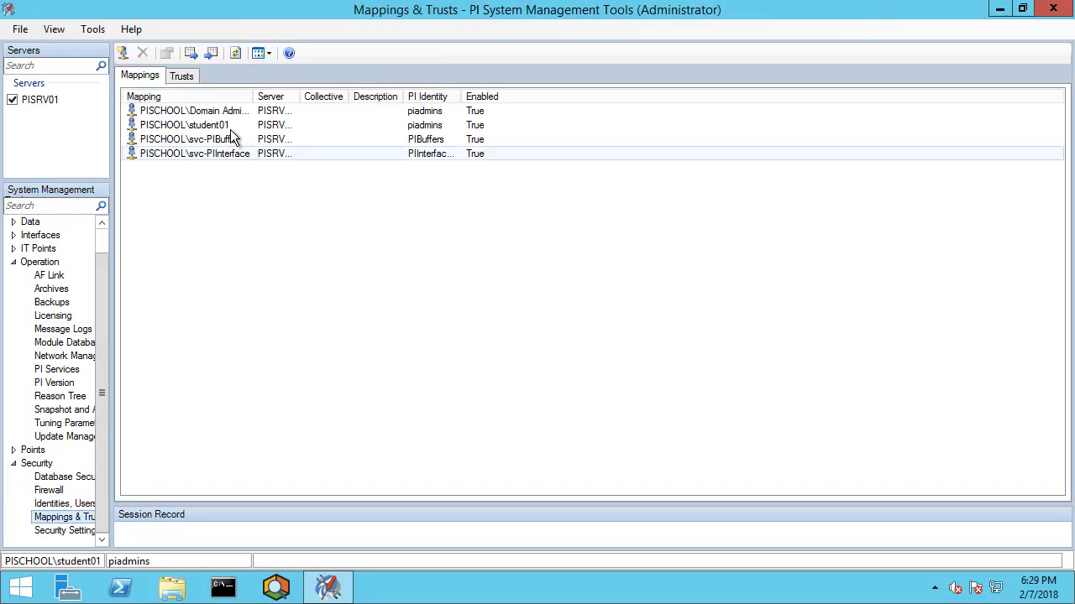
click(228, 125)
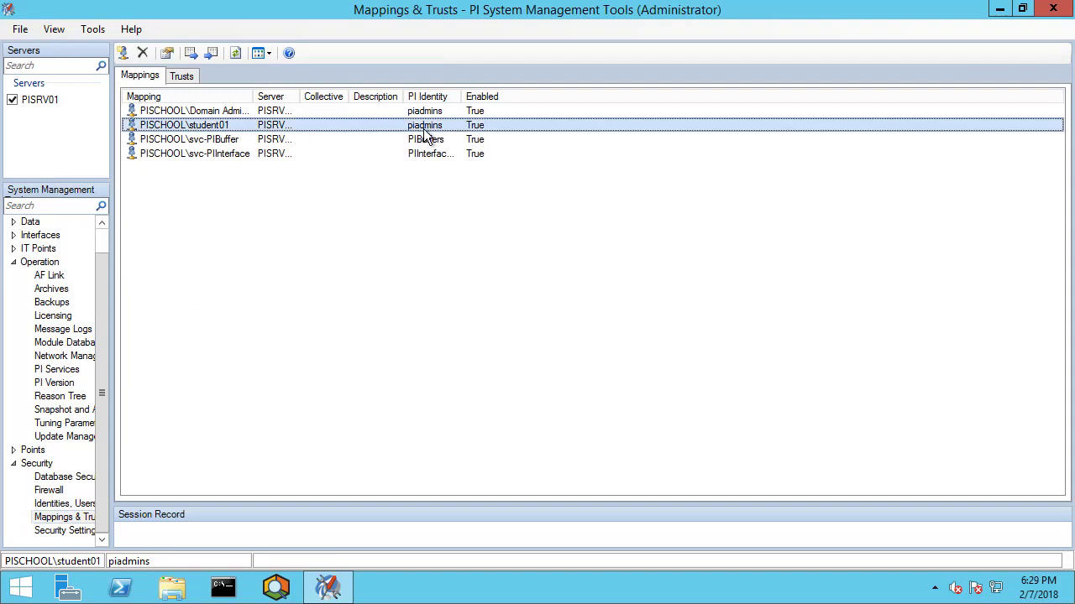
click(212, 141)
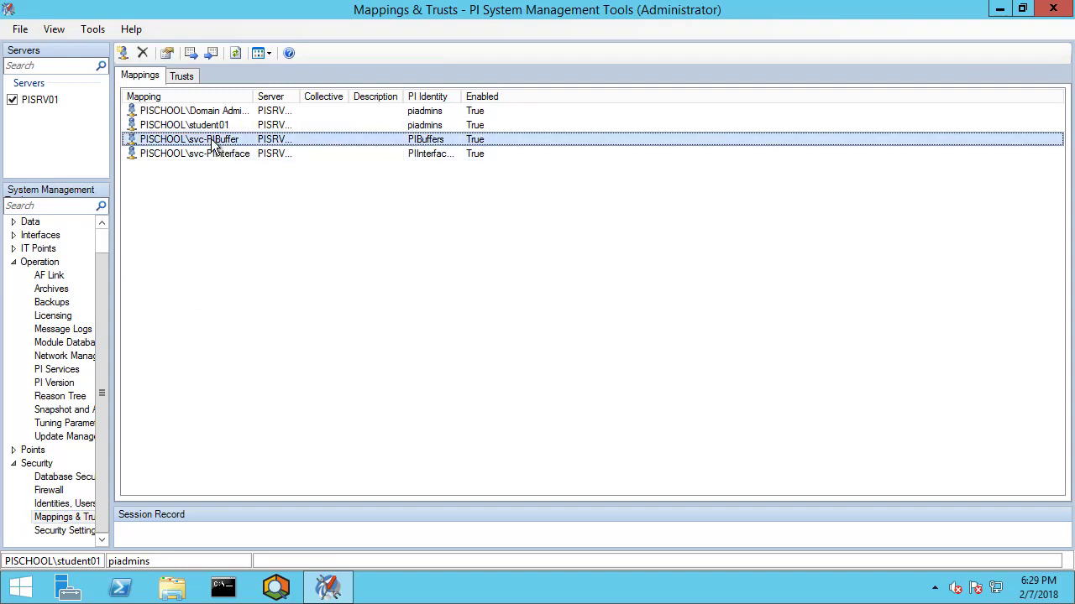
click(212, 156)
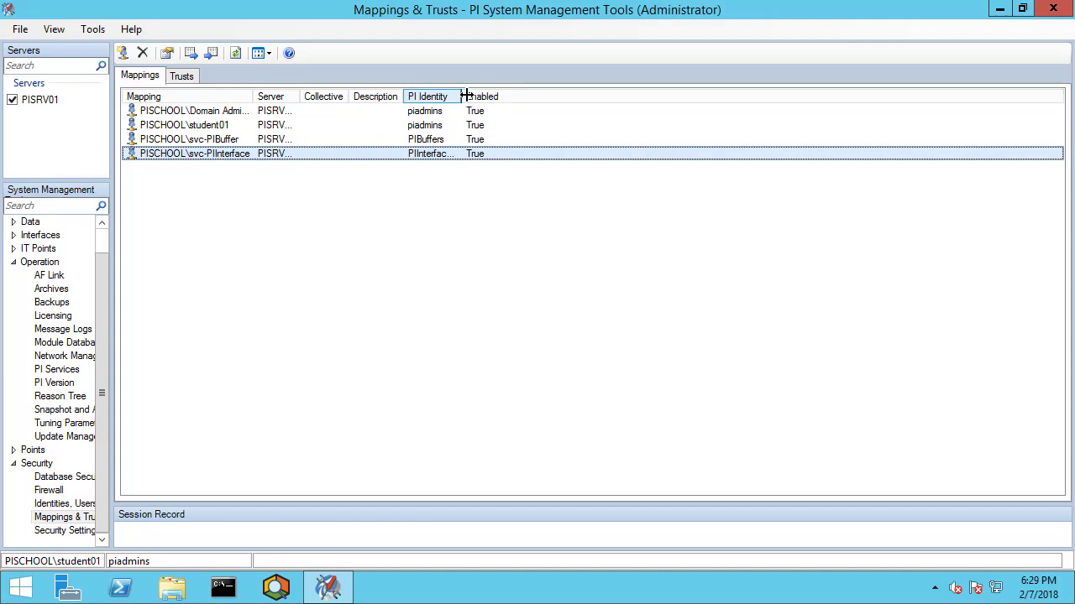
drag(466, 97, 508, 97)
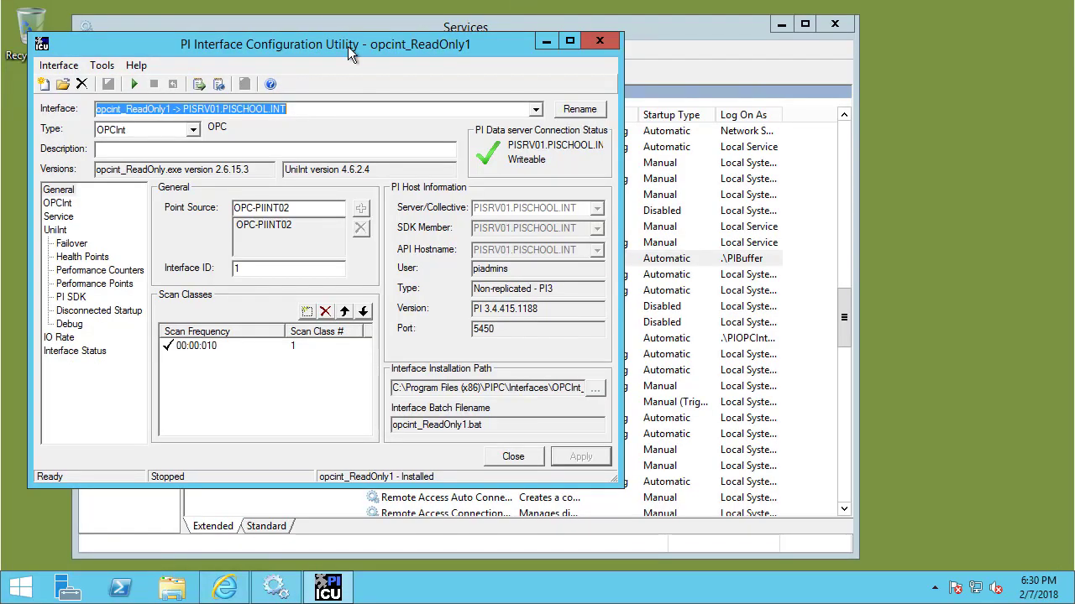
Open a live PIINT02 message console, then start PI Buffer Subsystem and watch its No Access error.
click(216, 83)
drag(279, 151, 692, 17)
drag(682, 290, 669, 556)
click(477, 554)
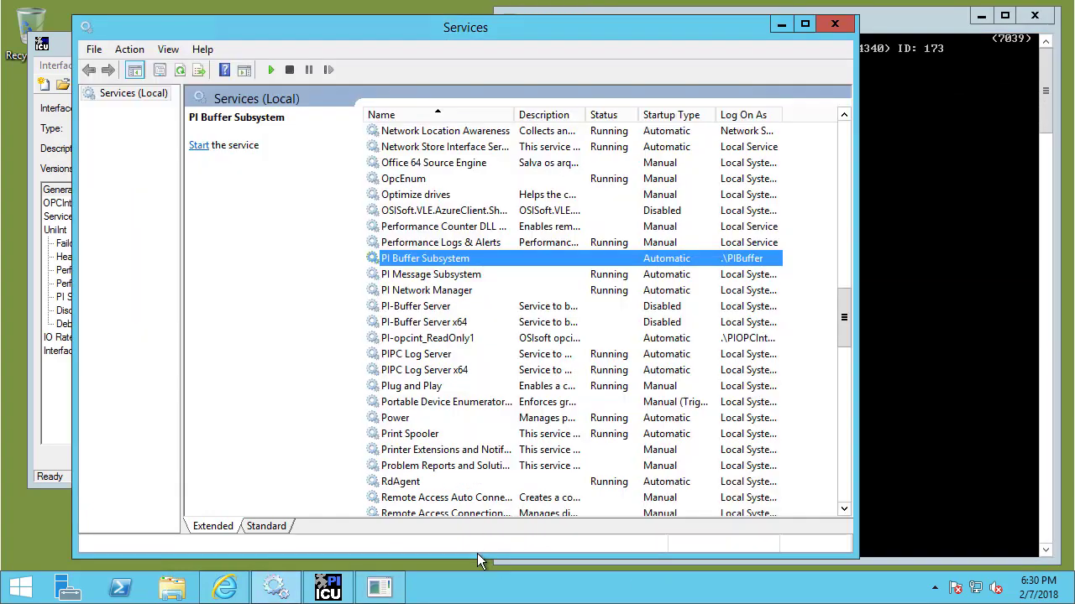
right_click(418, 259)
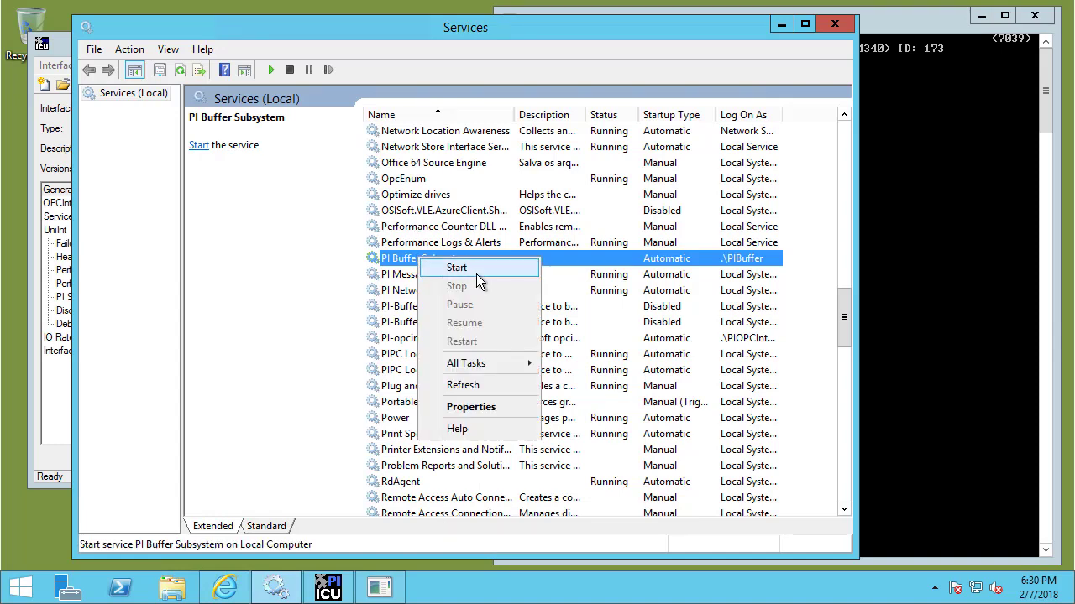
click(480, 268)
click(931, 27)
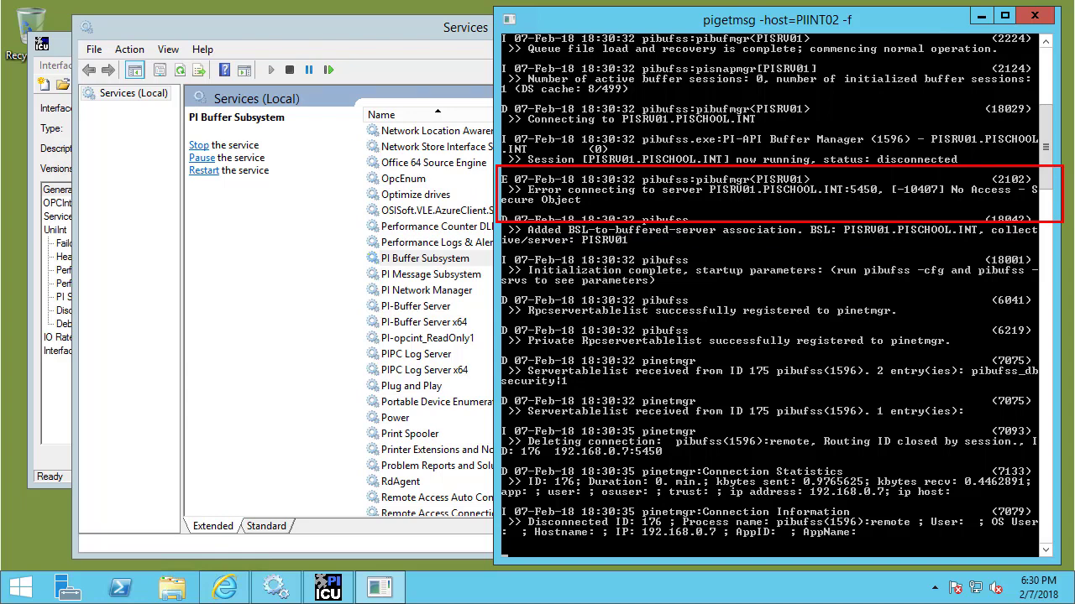
click(408, 18)
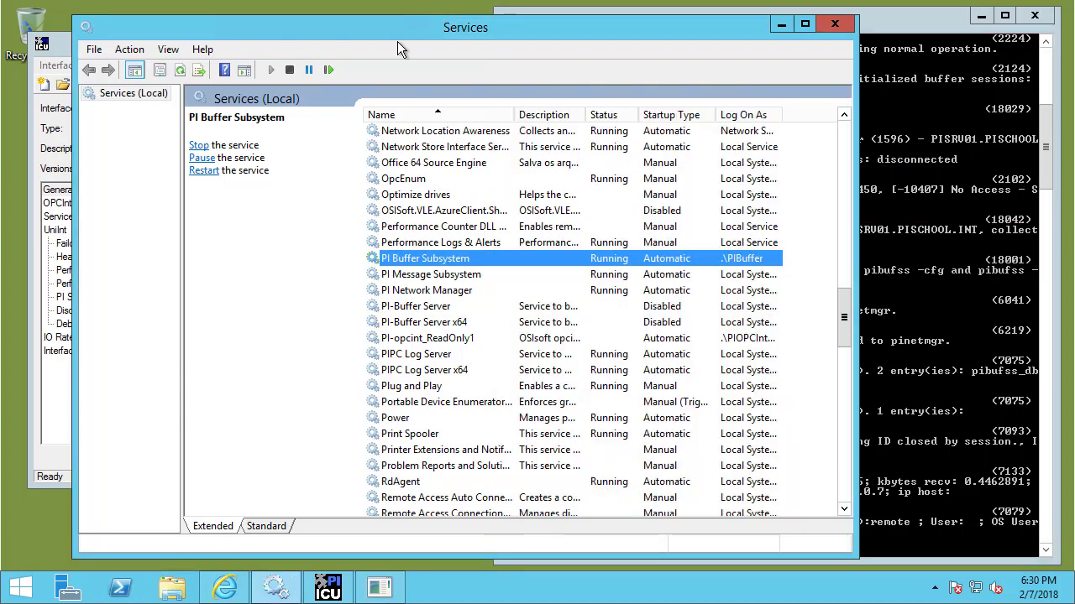
Start PI-opcint_ReadOnly1 and highlight its PI Server connection error lines in the console.
right_click(427, 338)
click(467, 350)
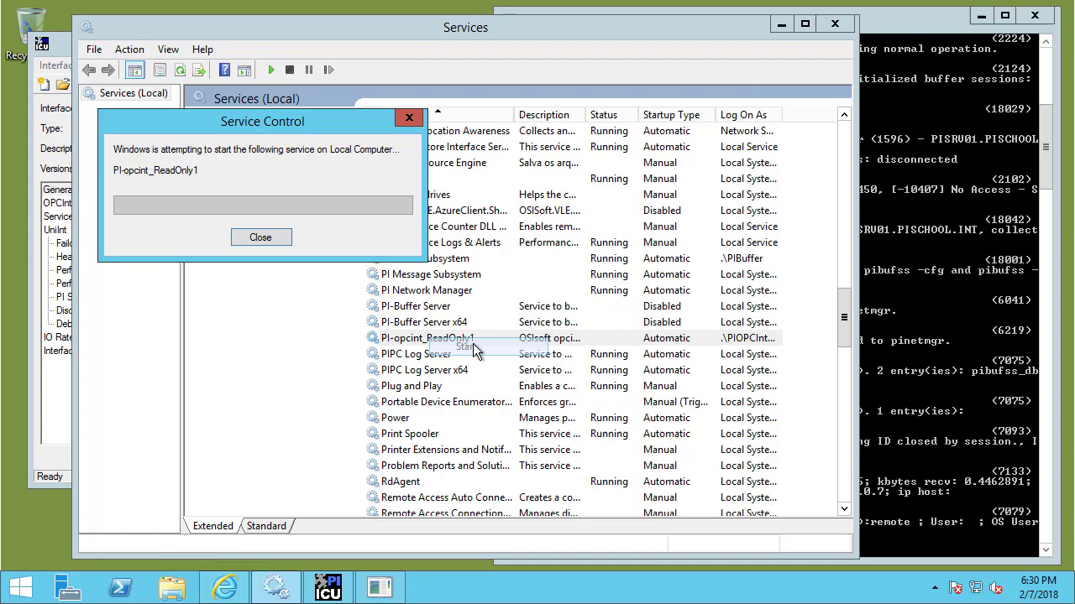
click(879, 27)
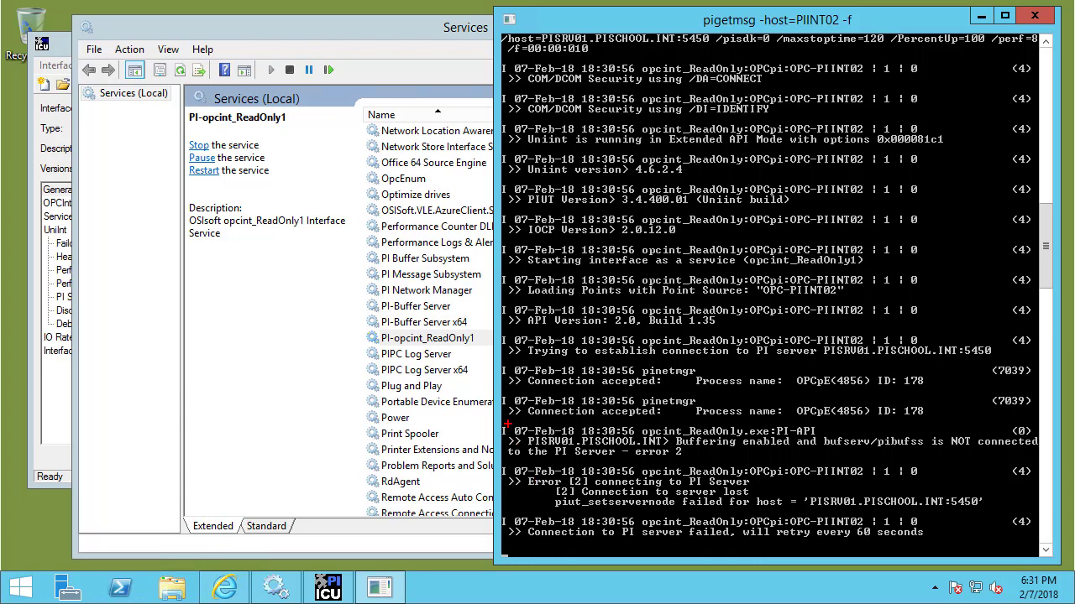
mouse_move(495, 458)
mouse_down()
mouse_move(749, 514)
mouse_move(1048, 514)
mouse_up()
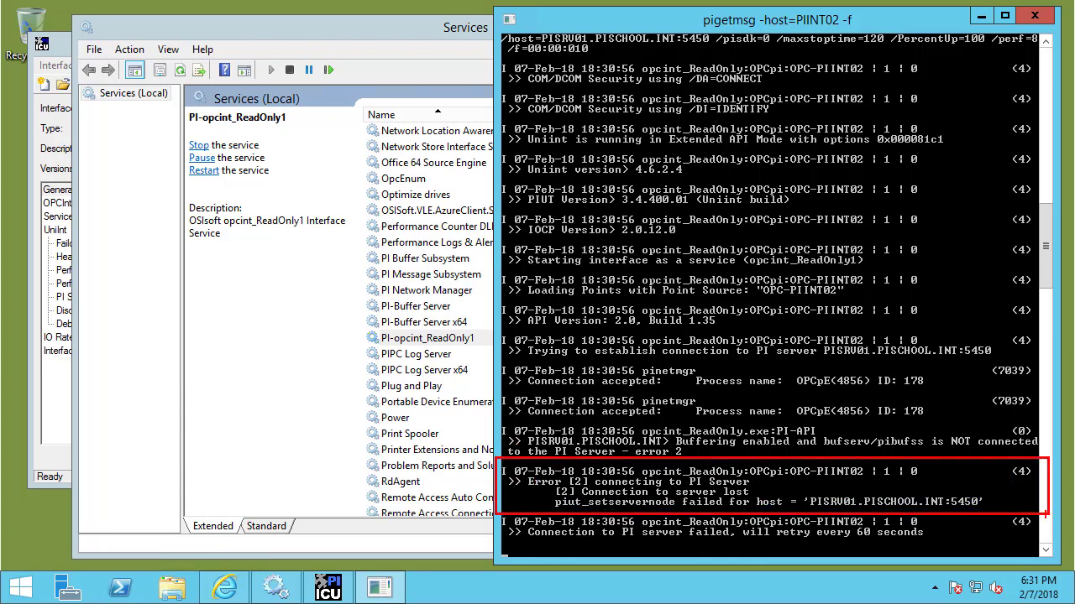
Stop both the PI-opcint_ReadOnly1 and PI Buffer Subsystem services.
click(338, 34)
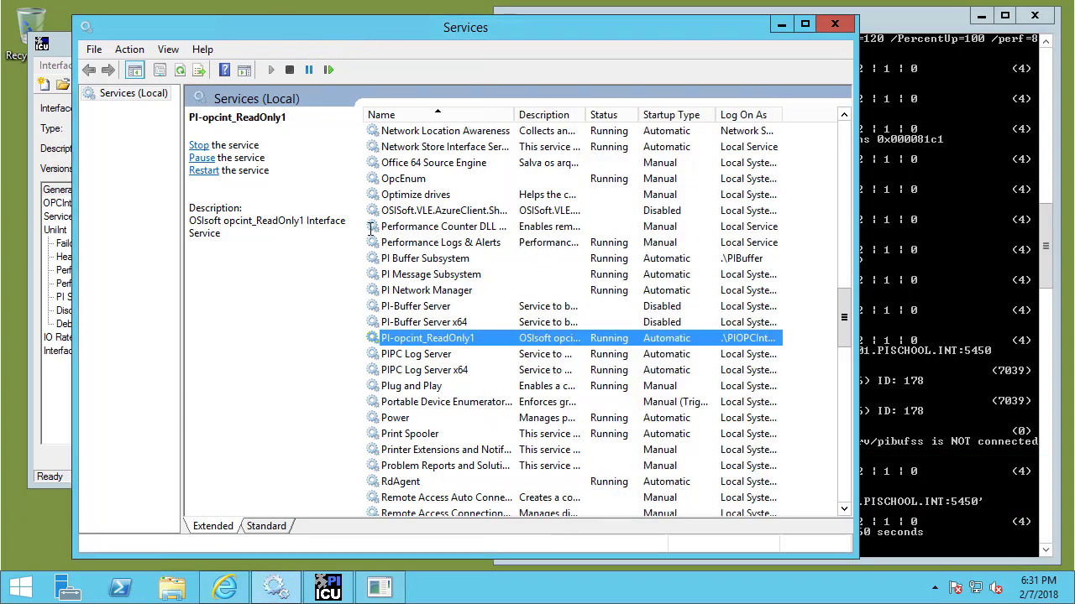
right_click(416, 342)
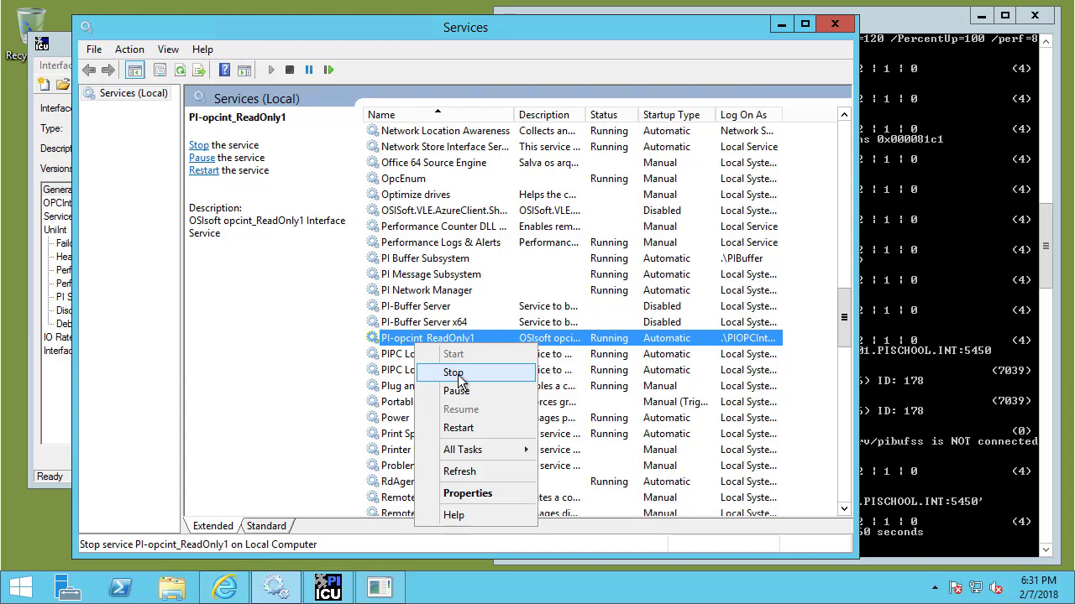
click(454, 373)
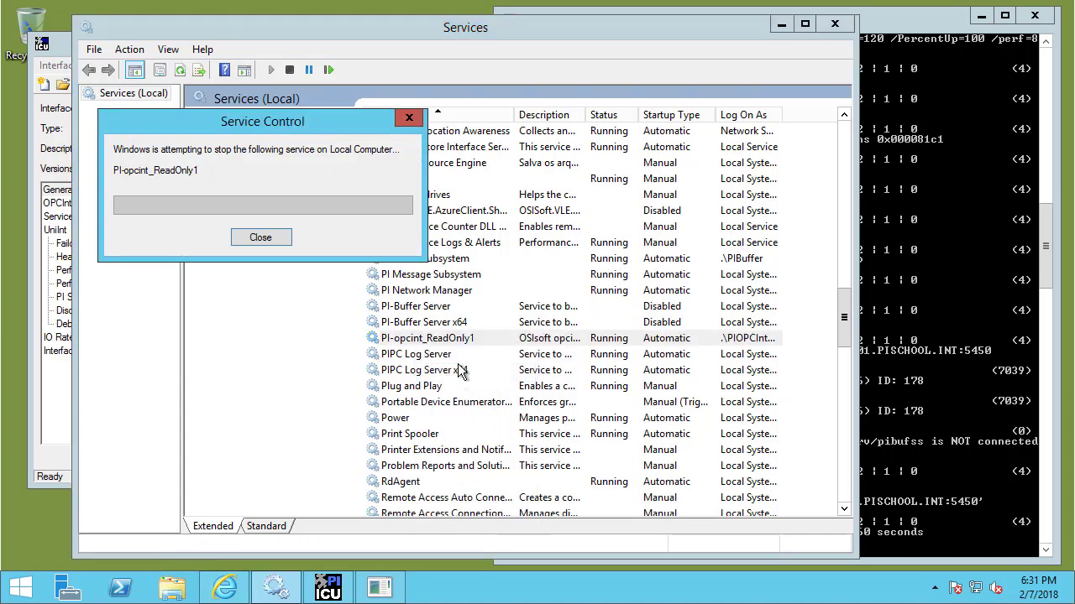
right_click(445, 264)
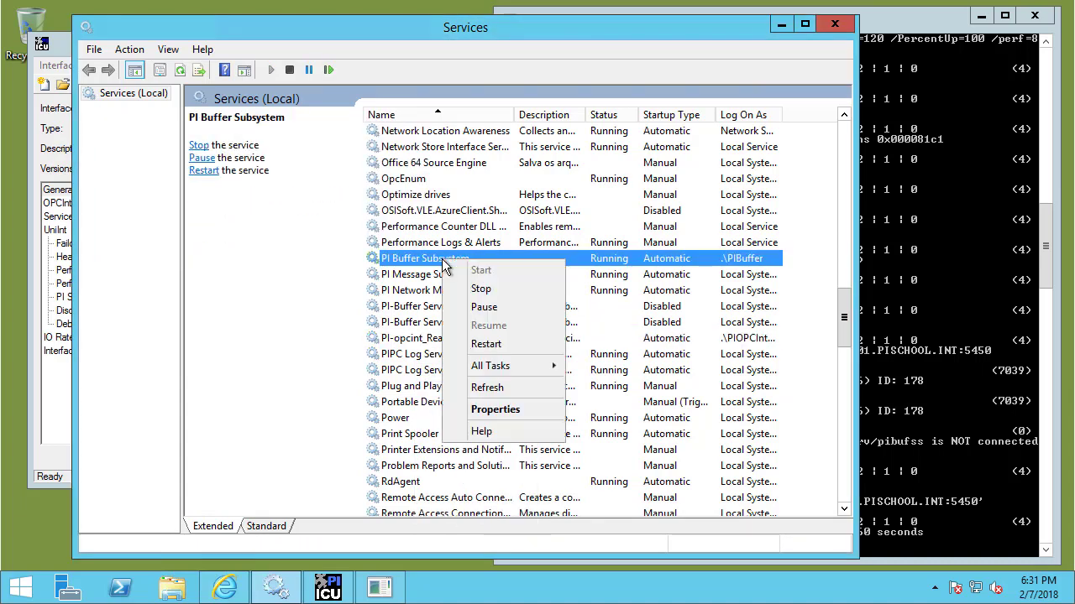
click(485, 290)
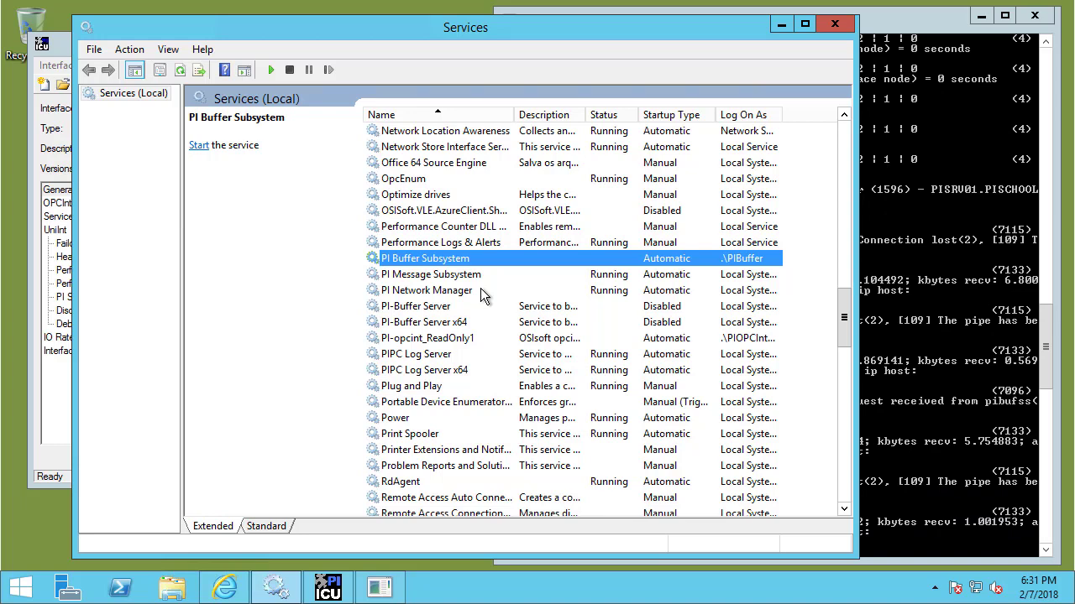
click(19, 592)
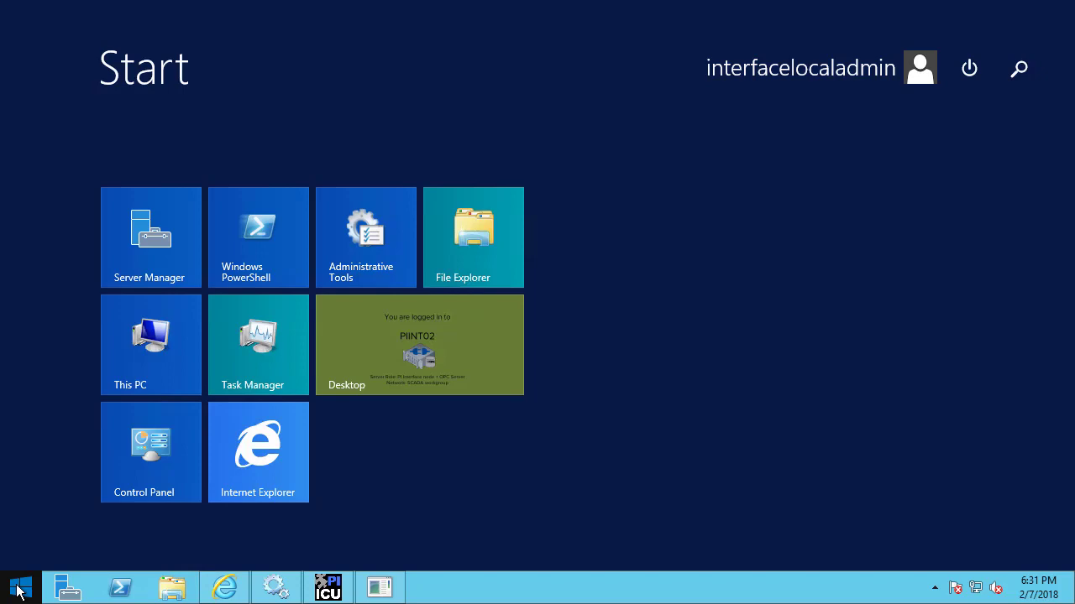
Launch Command Prompt and run 'runas /user:PIBuffer cmd', entering the PIBuffer password.
text(cmd)
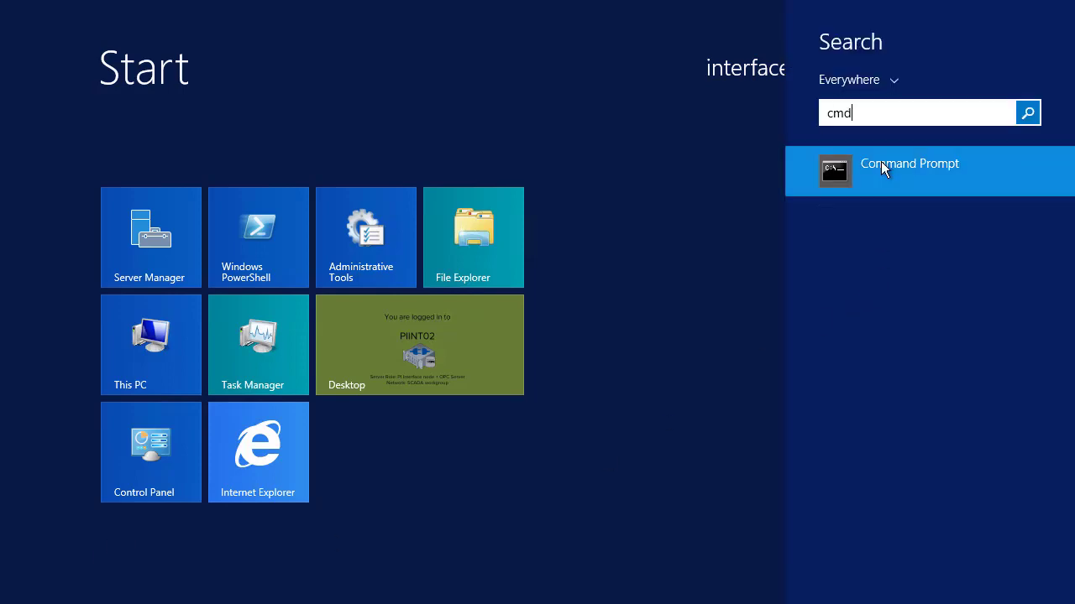
click(880, 162)
mouse_move(227, 83)
mouse_down()
mouse_move(237, 59)
mouse_move(223, 65)
mouse_up()
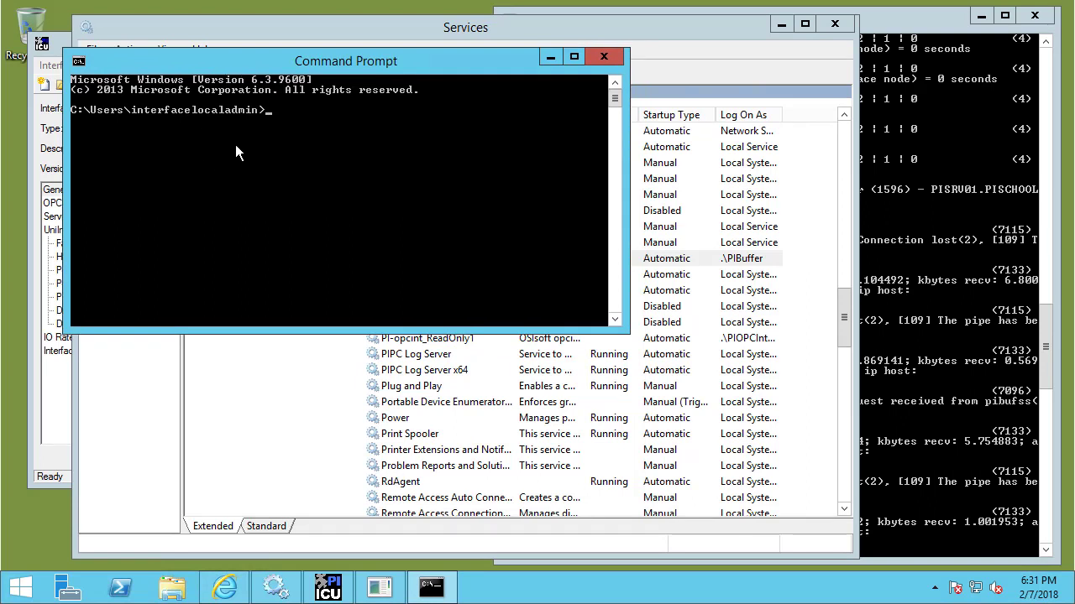
text(runas /user:PIBuffer)
text(cmd)
key(Return)
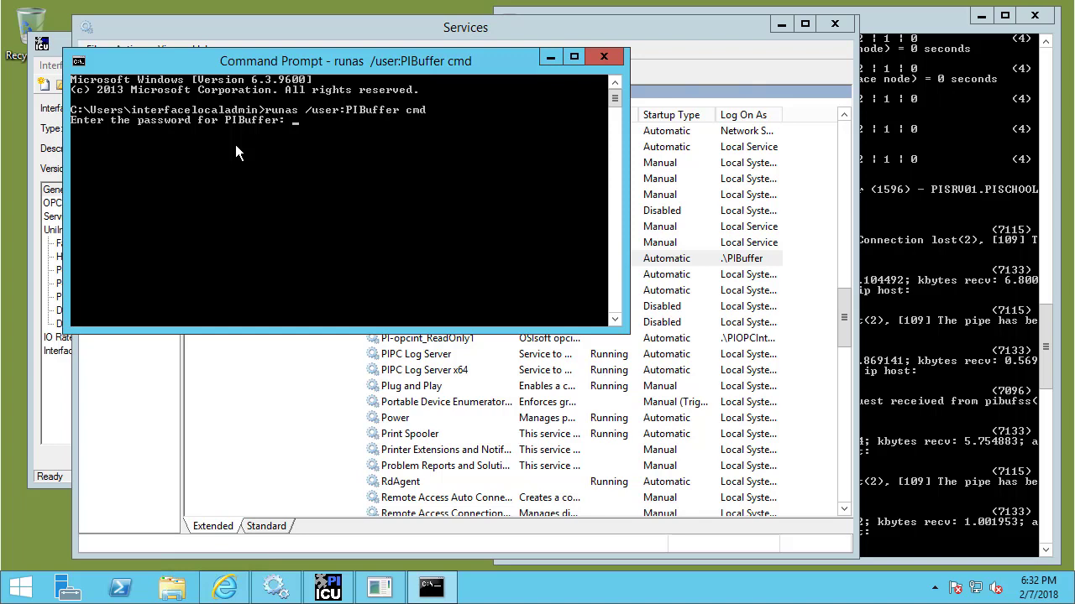
key(Return)
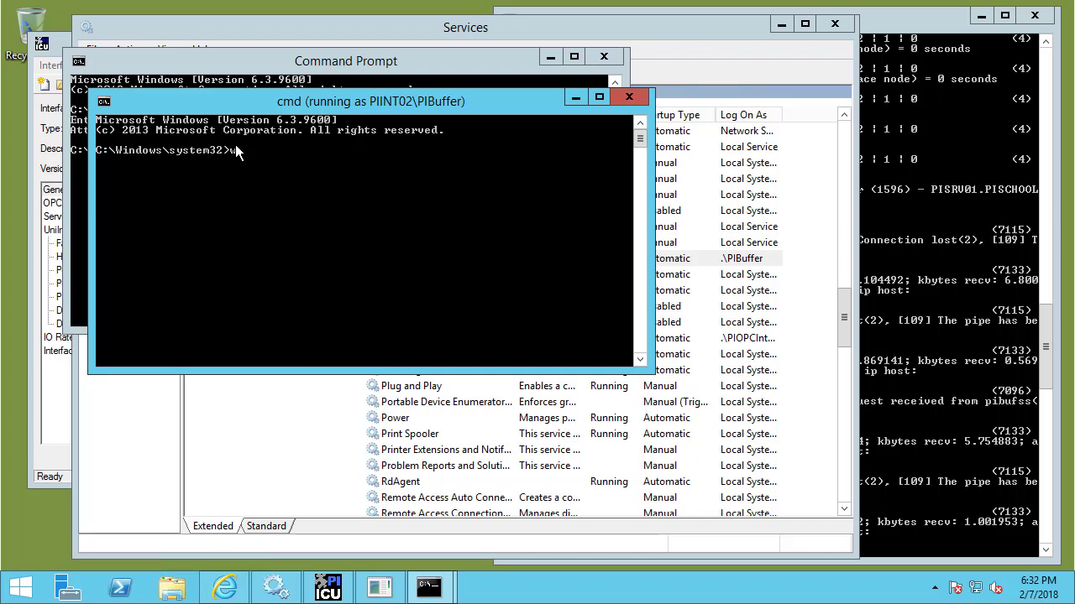
Confirm the console runs as piint02\pibuffer and display cmdkey's usage help.
text(i)
key(Return)
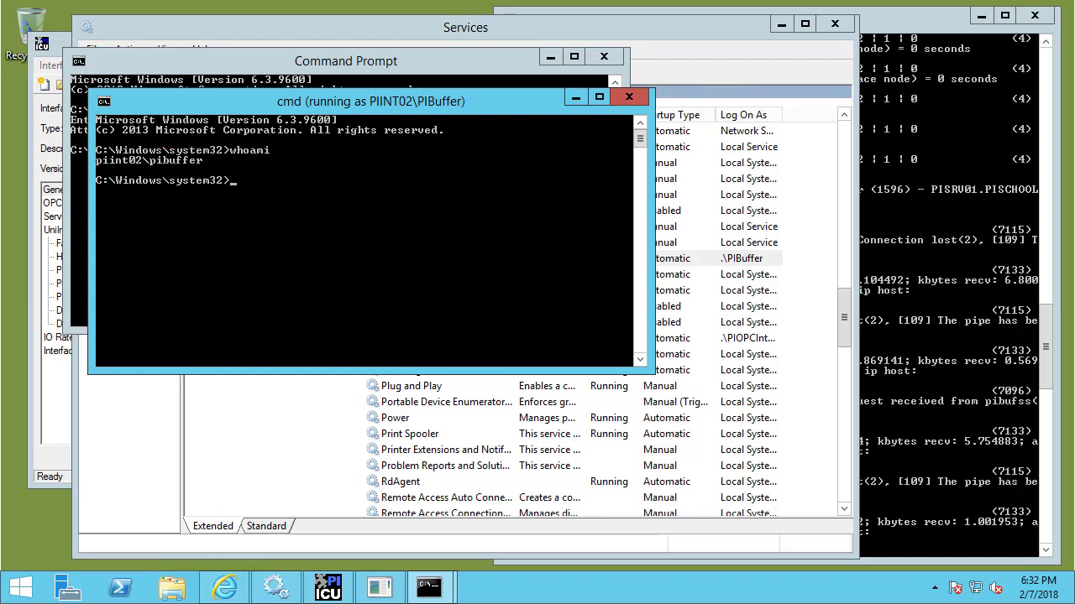
text(cmdkey -?)
key(Return)
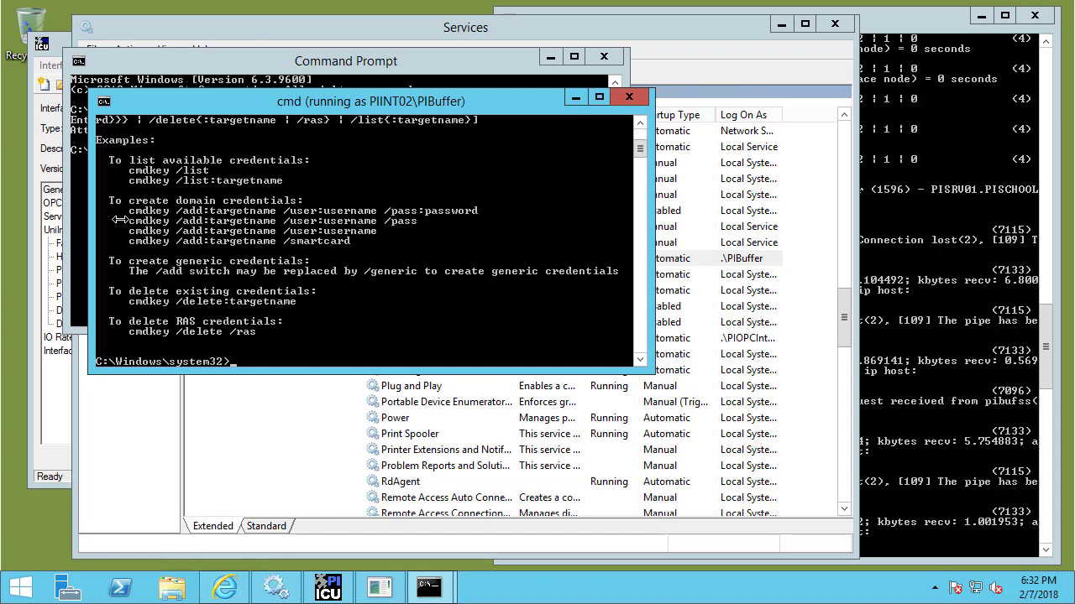
Enlarge the console to read the cmdkey help, then list stored credentials, which shows none.
drag(223, 103, 172, 44)
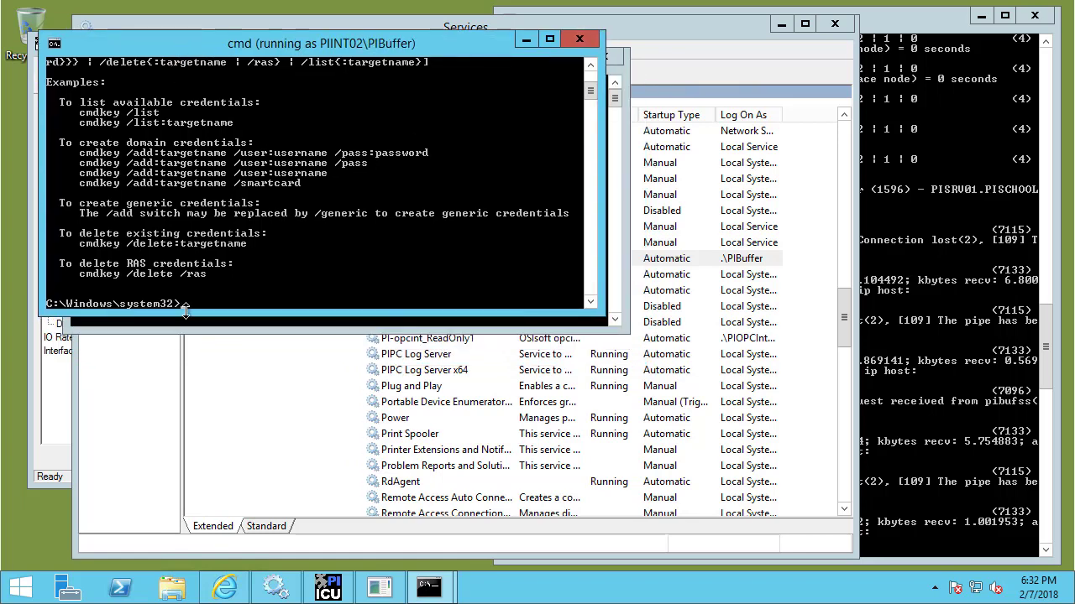
drag(186, 309, 199, 566)
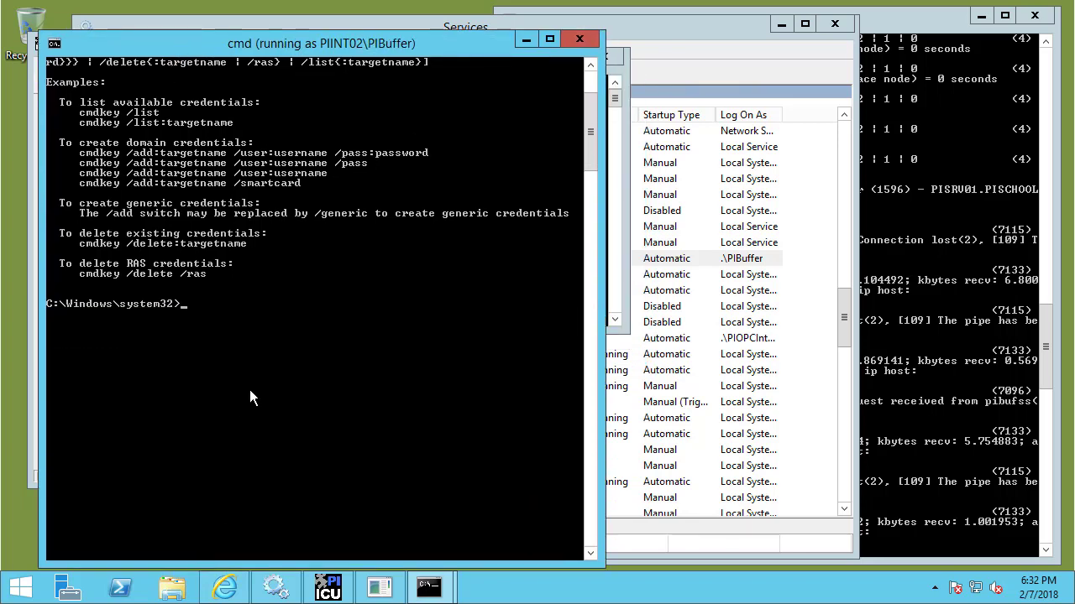
scroll(252, 384, up, 3)
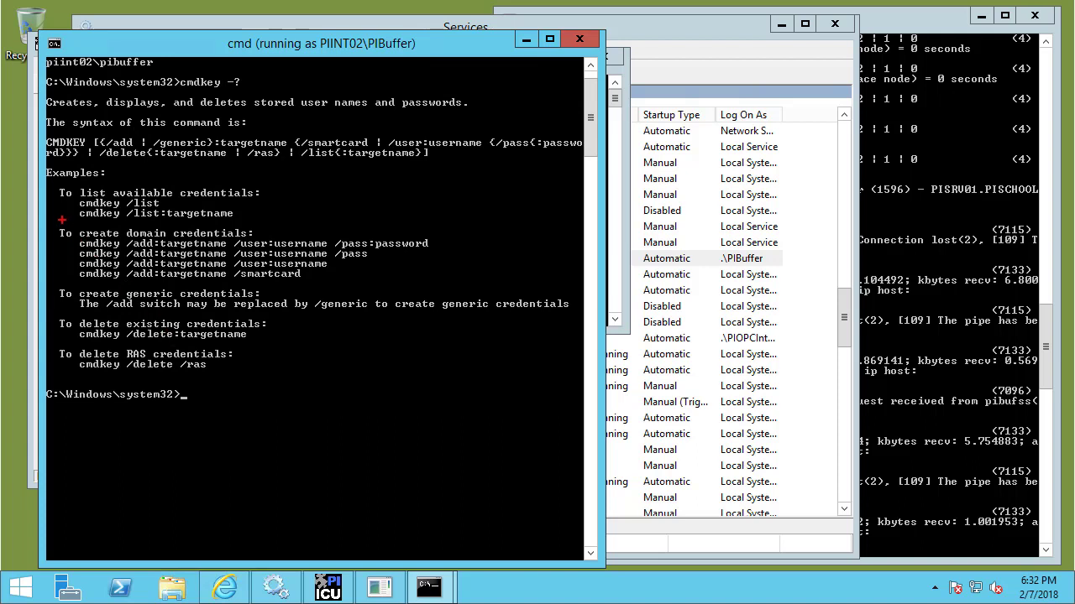
mouse_move(50, 222)
mouse_down()
mouse_move(227, 285)
mouse_move(454, 288)
mouse_up()
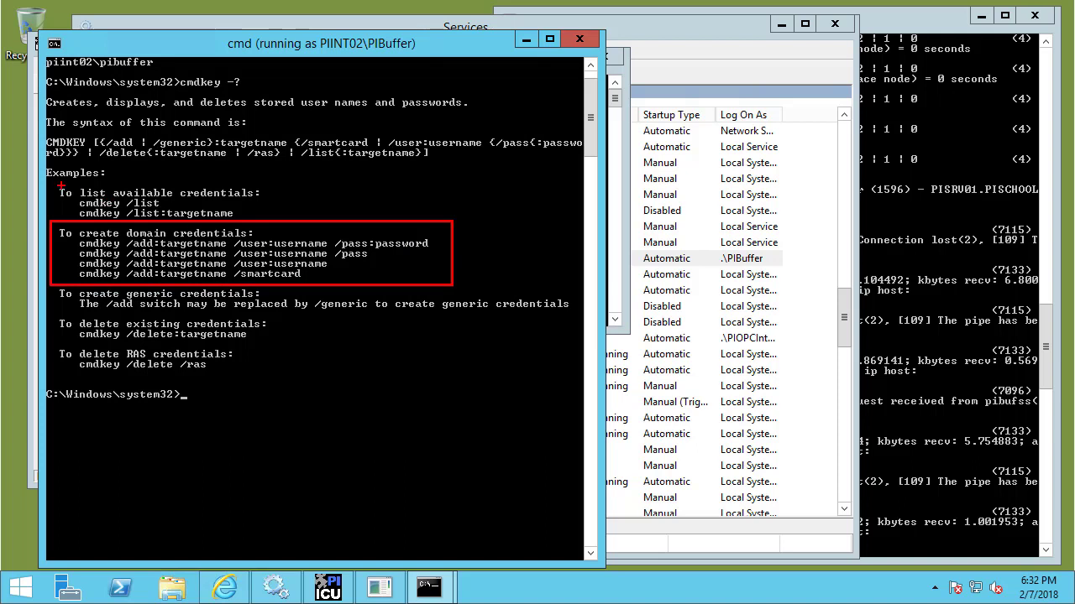
drag(53, 183, 258, 228)
mouse_move(49, 313)
mouse_down()
mouse_move(70, 328)
mouse_move(277, 344)
mouse_up()
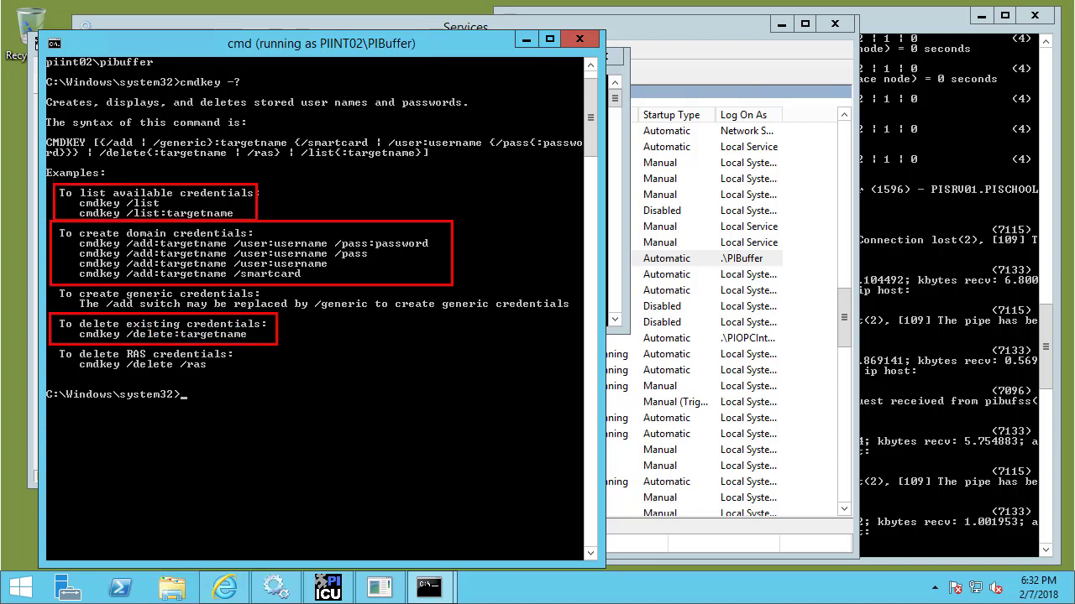
key(Escape)
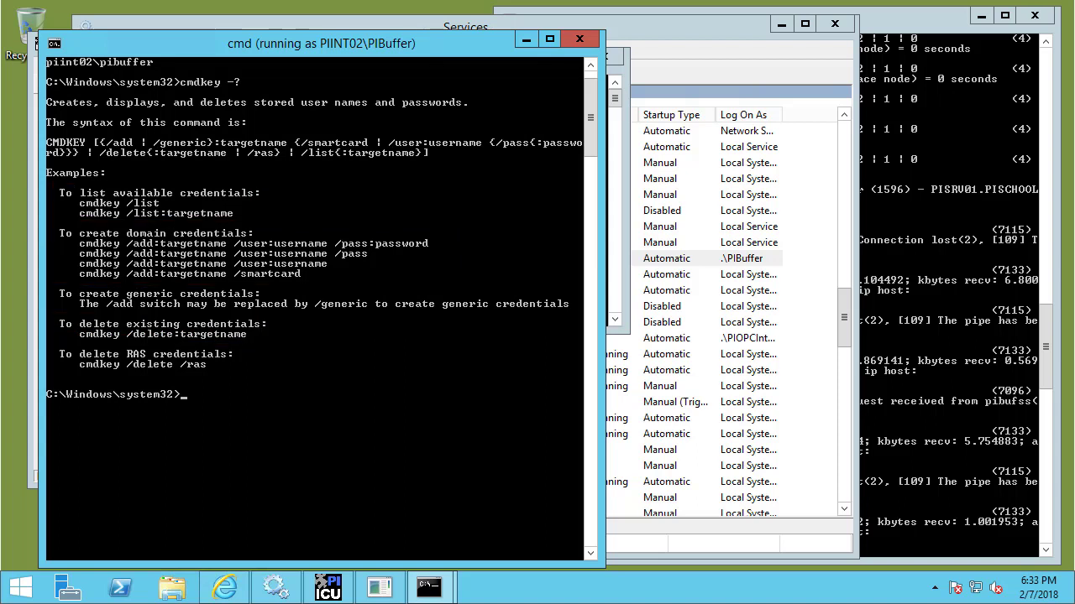
text(cmdkey /list)
key(Return)
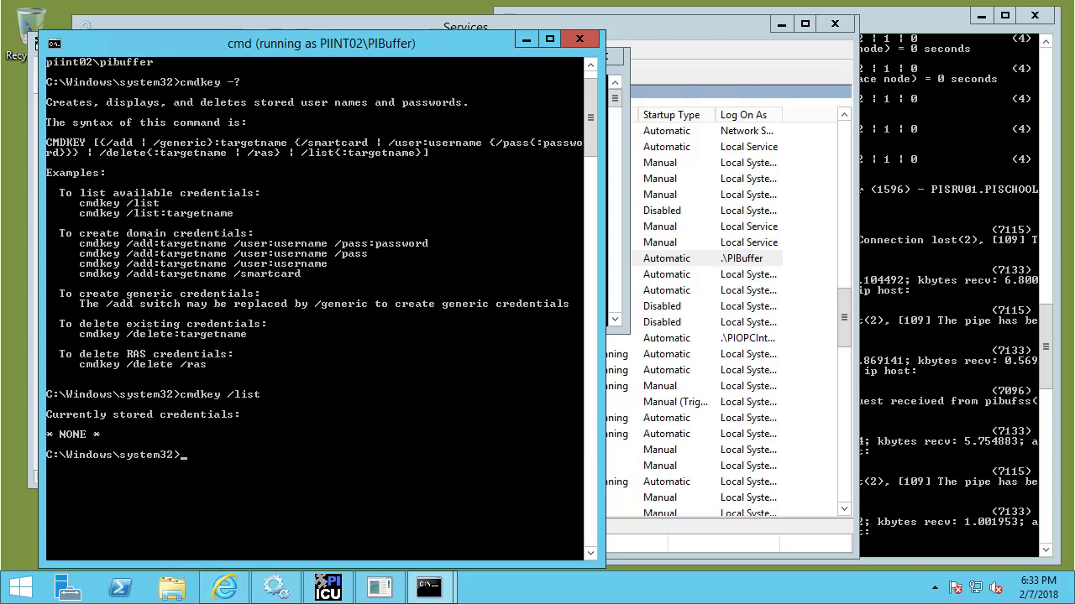
Store a pisrv01.pischool.int credential for pischool\svc-pibuffer with its password, and verify it with cmdkey /list.
text(key /add:pisrv01.pisch)
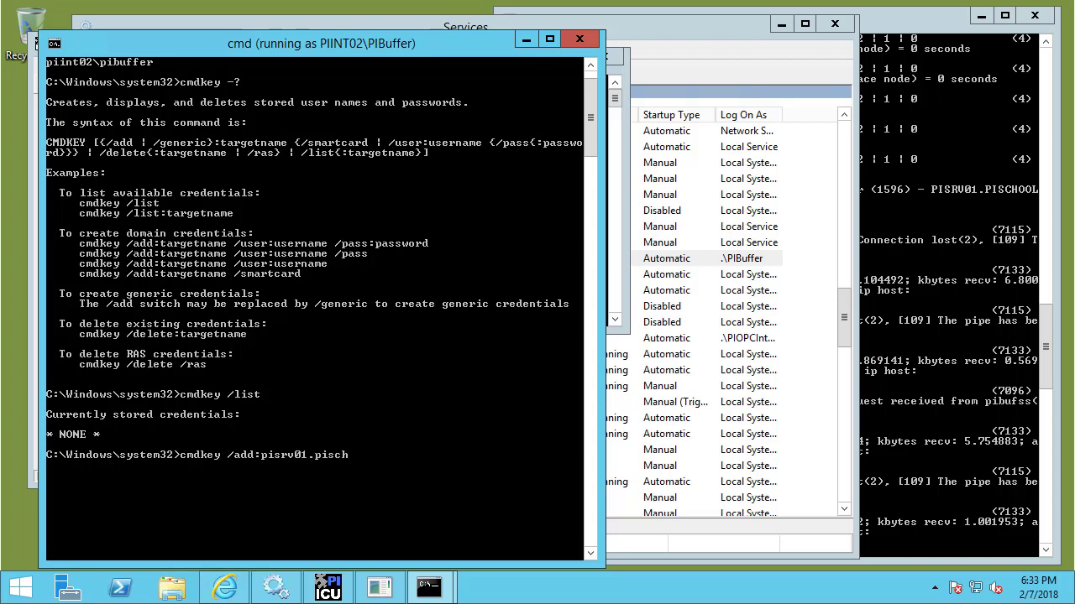
text(ool.int)
text(/user:pischool\svc-)
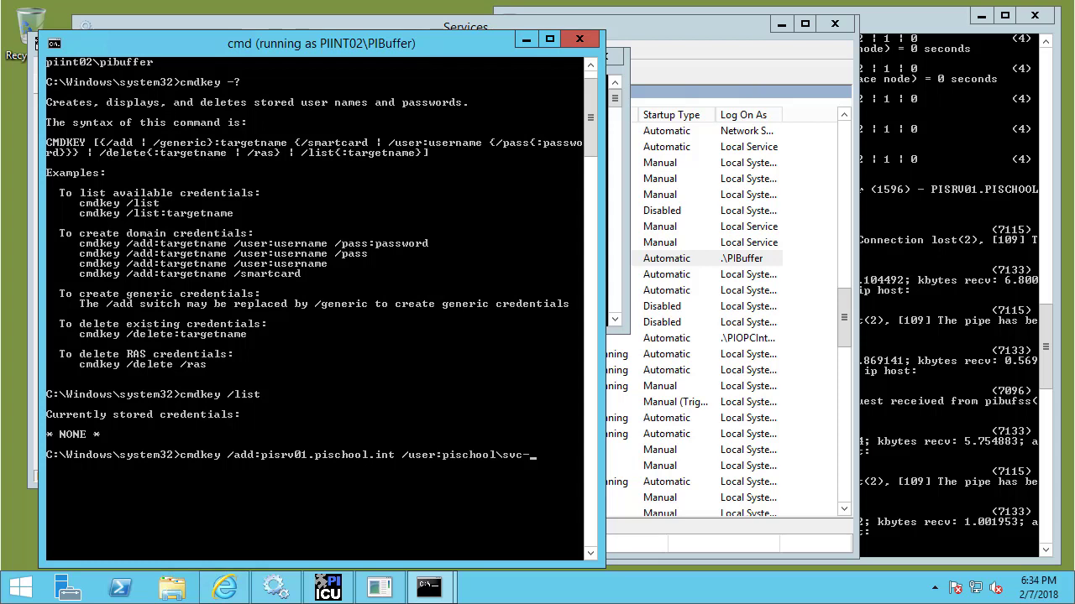
text(pibuffer /pass:pibuffer)
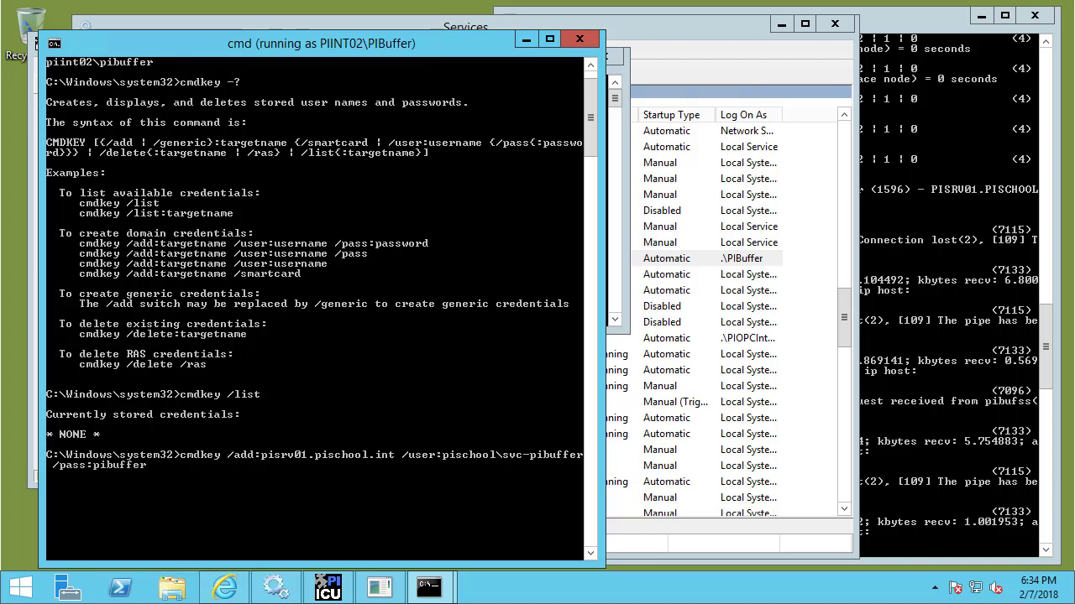
text(domainpassword)
key(Return)
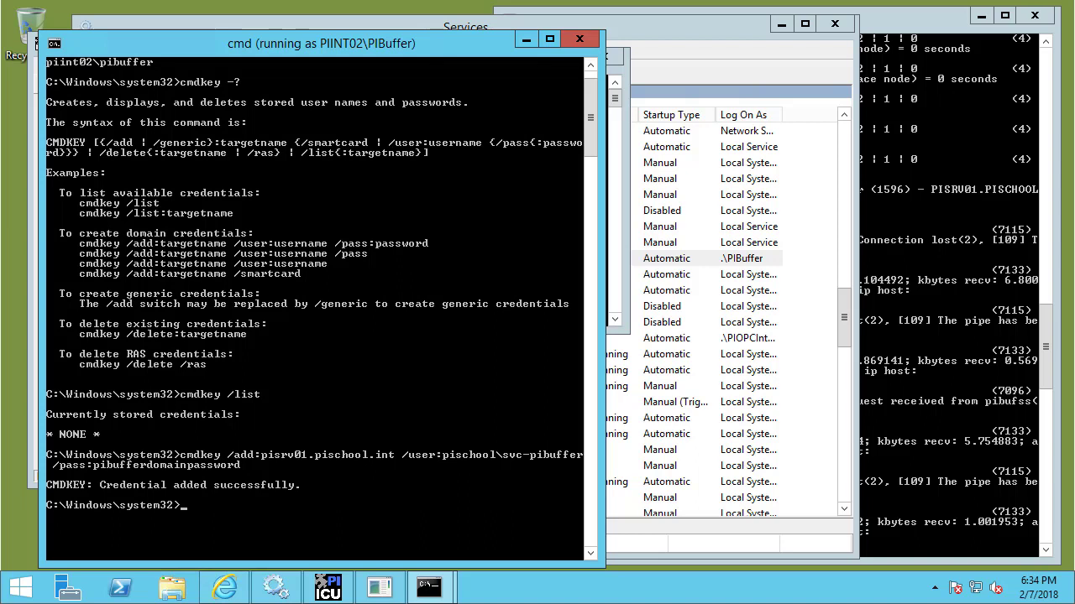
text(cmdkey /list)
key(Return)
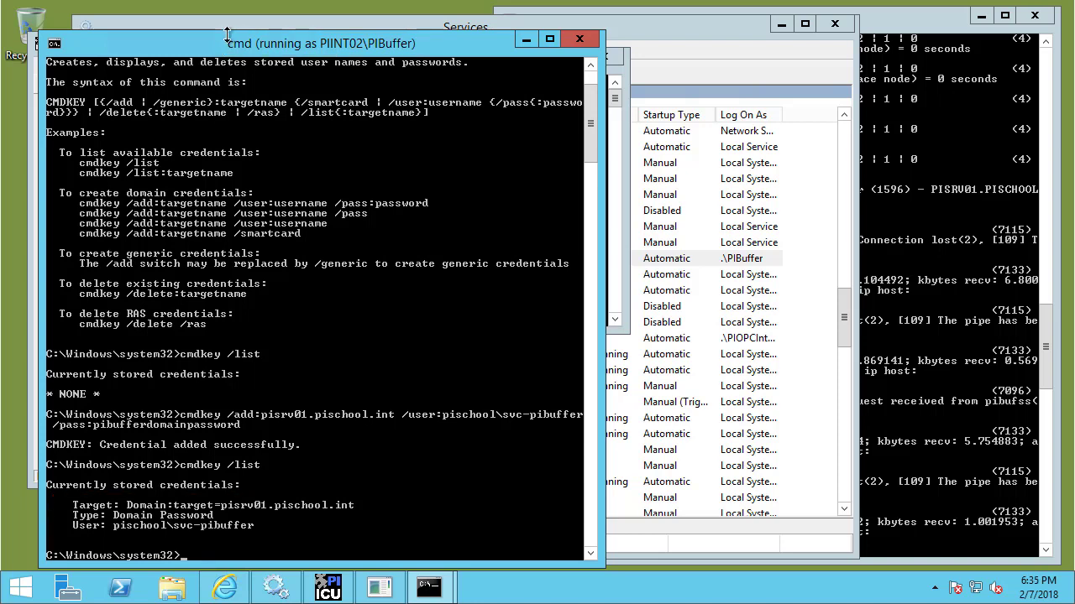
Launch Command Prompt from the taskbar jump list as a different user.
mouse_move(430, 592)
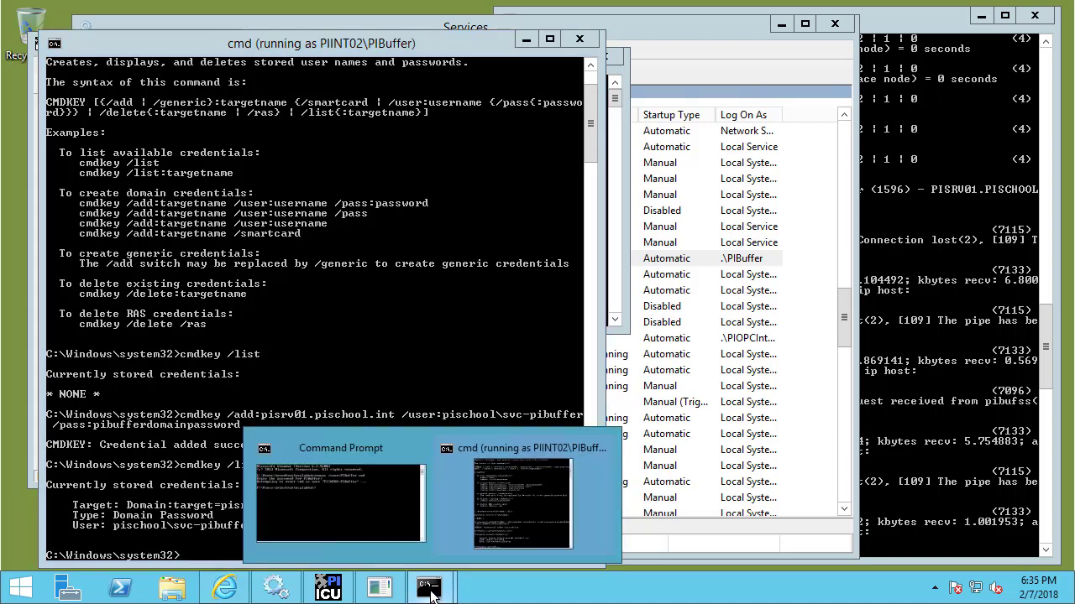
right_click(431, 592)
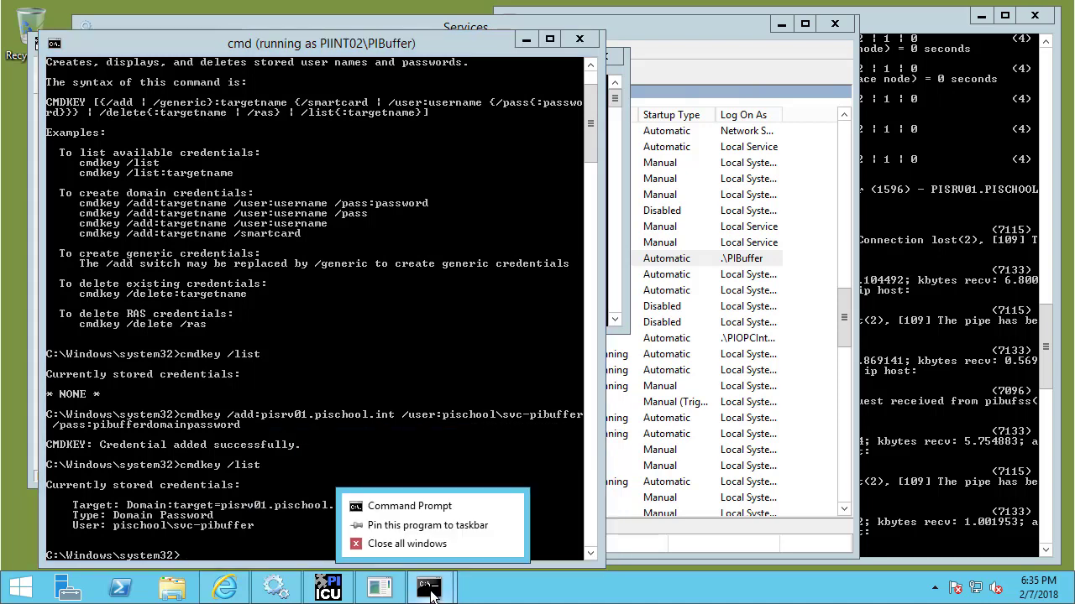
right_click(406, 513)
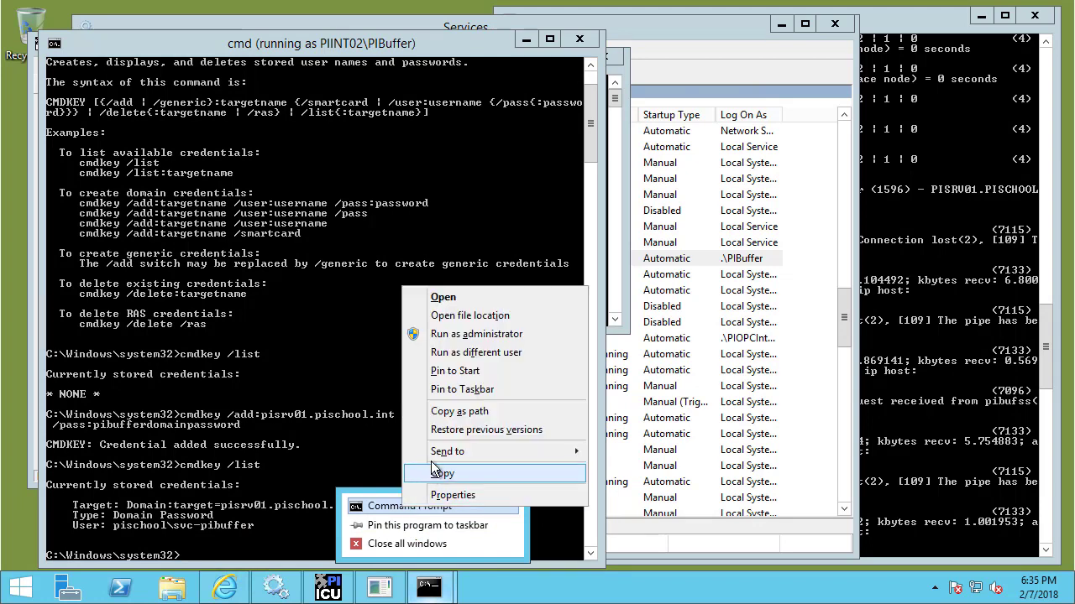
click(454, 356)
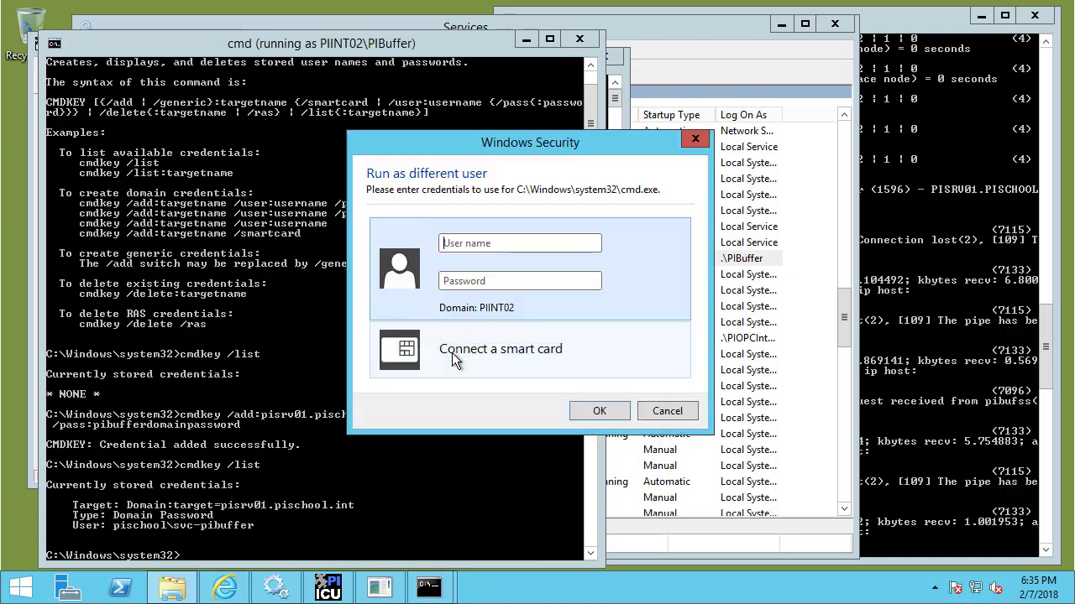
Sign in as the local piopcinterface account with its password to open the console.
click(473, 242)
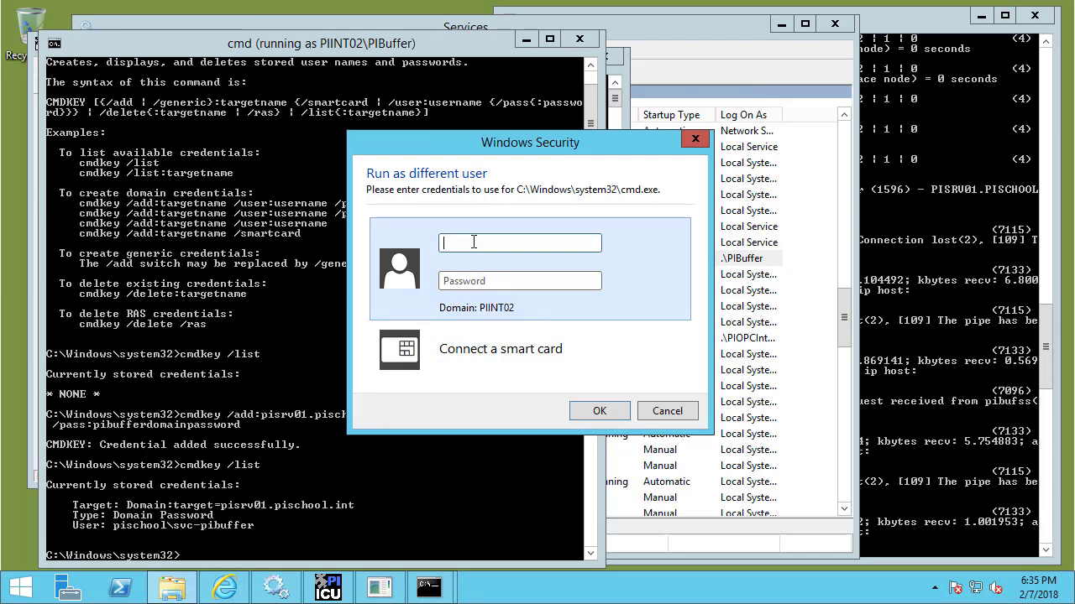
text(piopcinterface)
key(Tab)
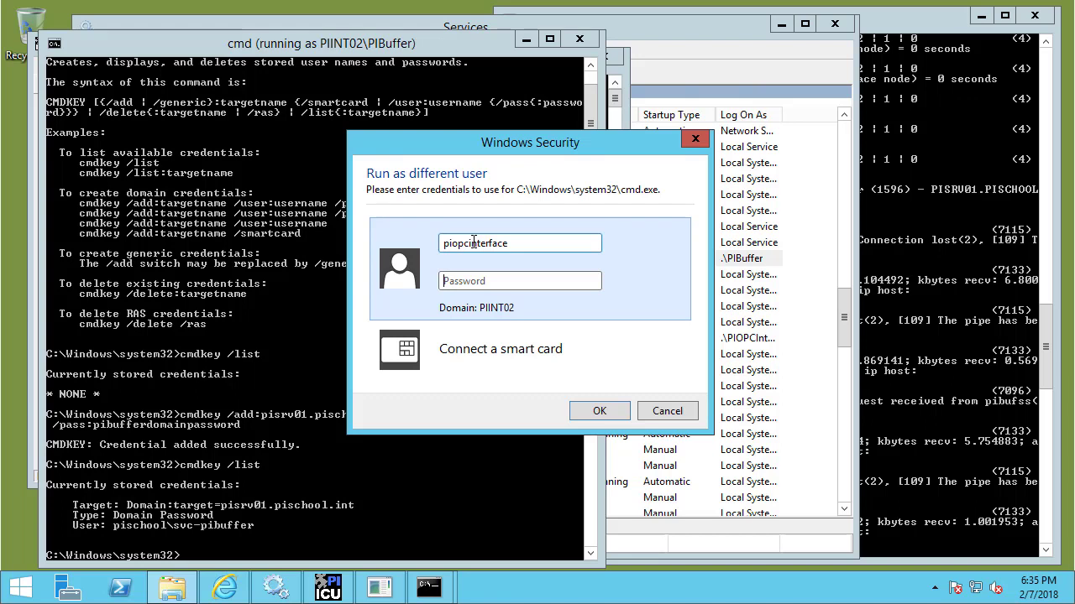
text(piopcinte)
key(BackSpace)
key(BackSpace)
key(BackSpace)
key(BackSpace)
key(BackSpace)
key(BackSpace)
key(BackSpace)
key(BackSpace)
key(BackSpace)
text(piopcinterfacepassword)
key(Return)
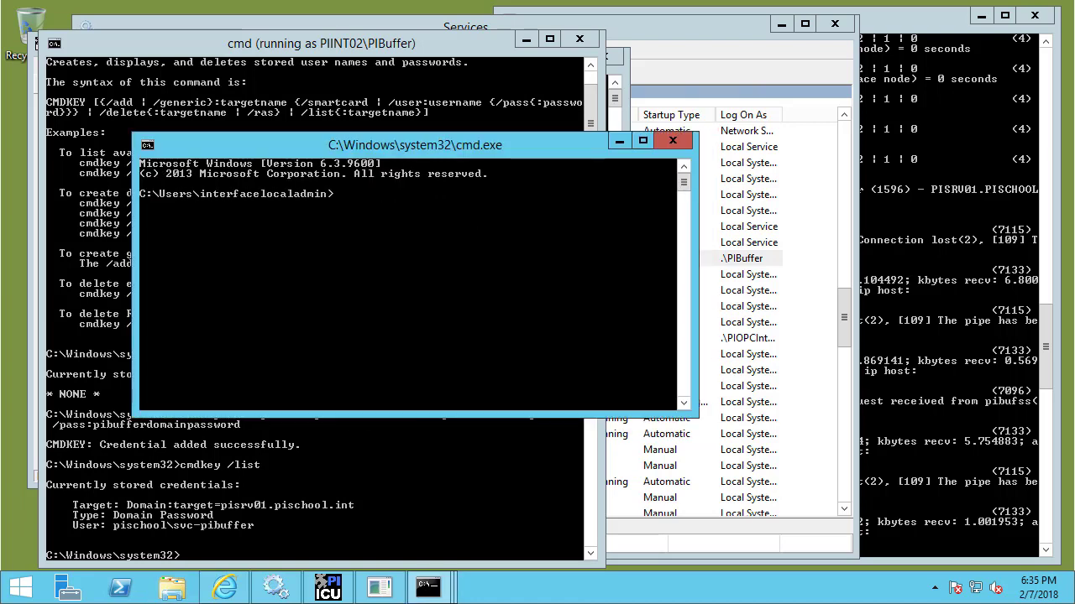
Enlarge the new console, confirm it runs as piint02\piopcinterface, and list its stored credentials.
drag(423, 151, 688, 50)
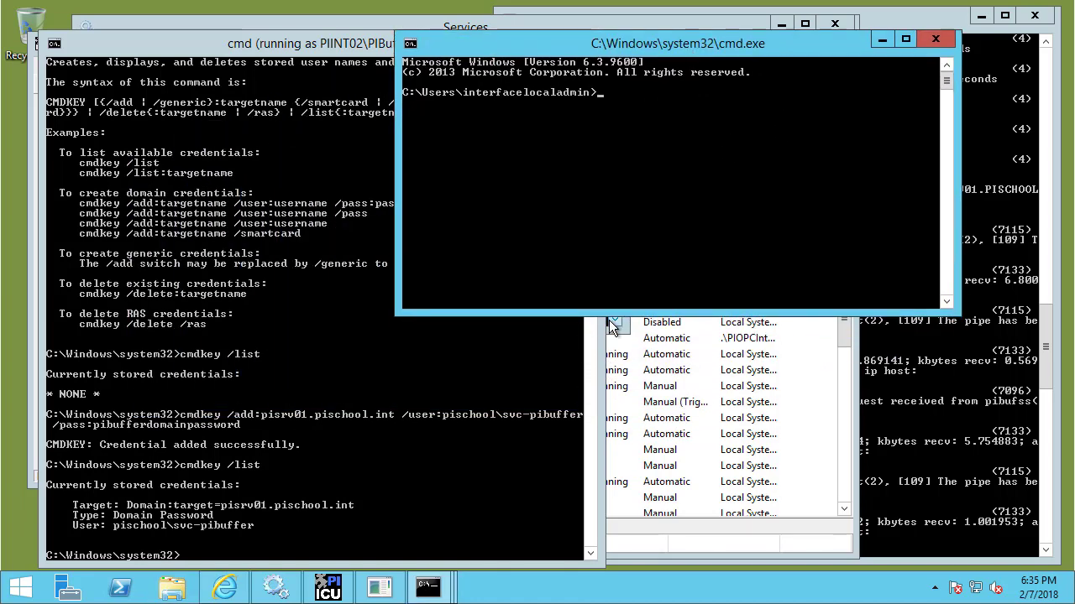
drag(601, 316, 605, 571)
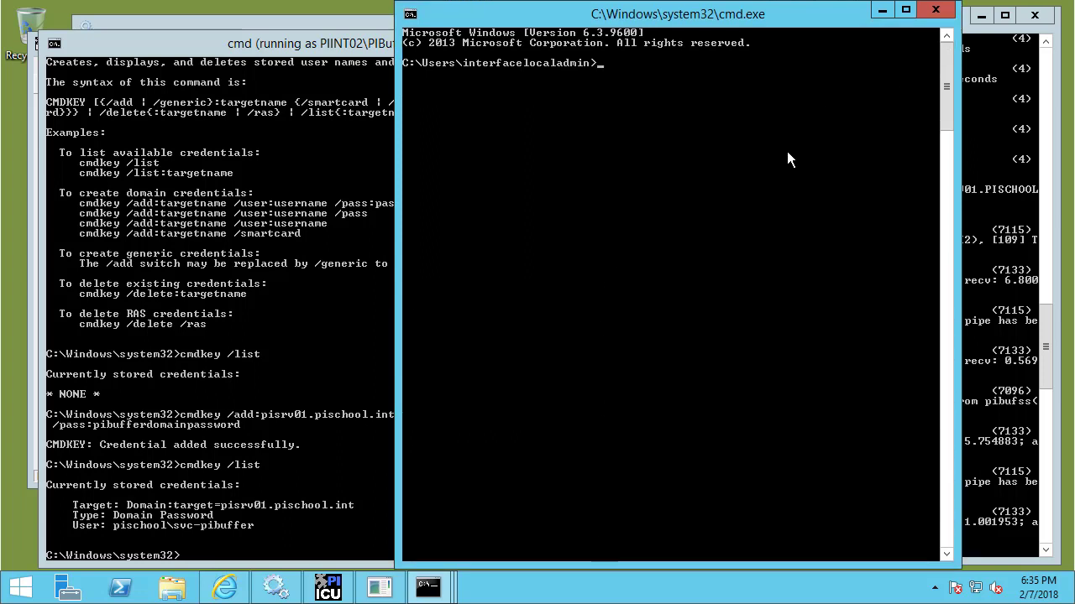
text(whoami)
key(Return)
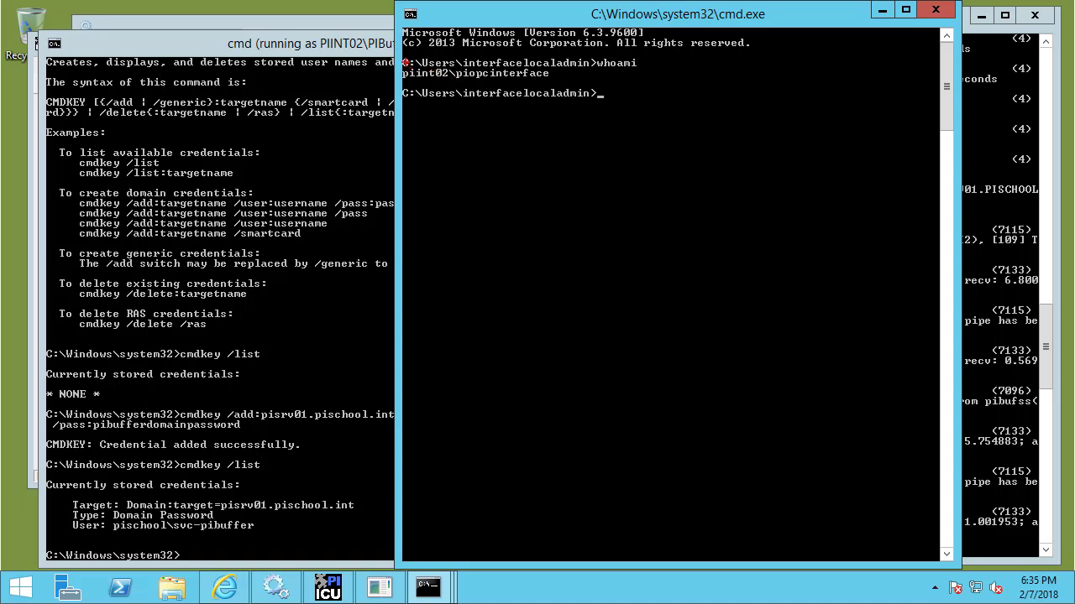
drag(400, 61, 592, 89)
text(cmdkey /list)
key(Return)
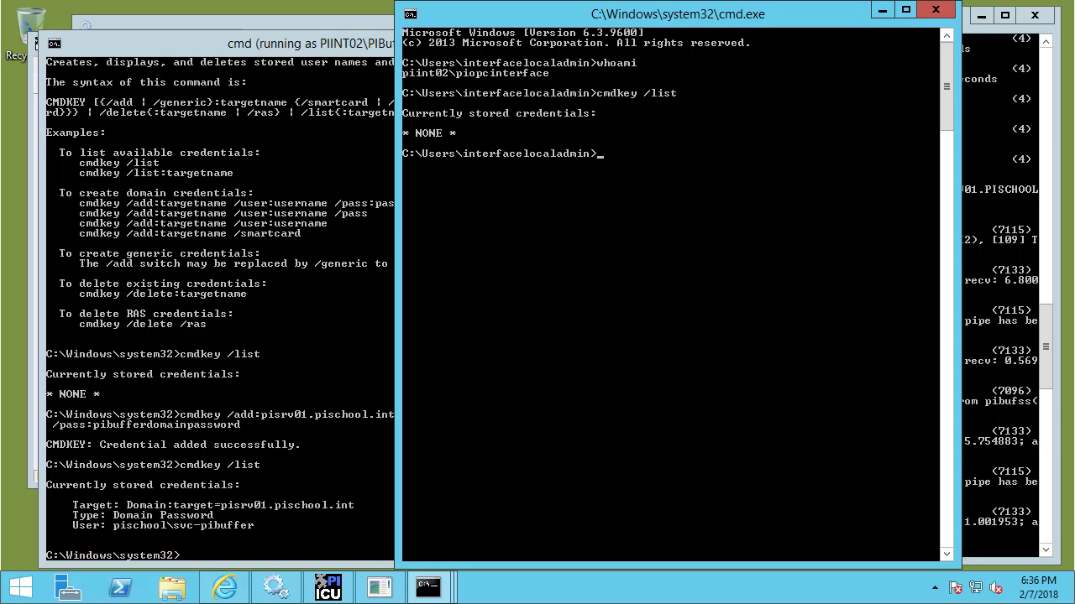
Add a pisrv01.pischool.int credential for pischool\svc-piinterface with its password and verify it is listed.
text(cmdkey /add:pisrv01.pischool.int)
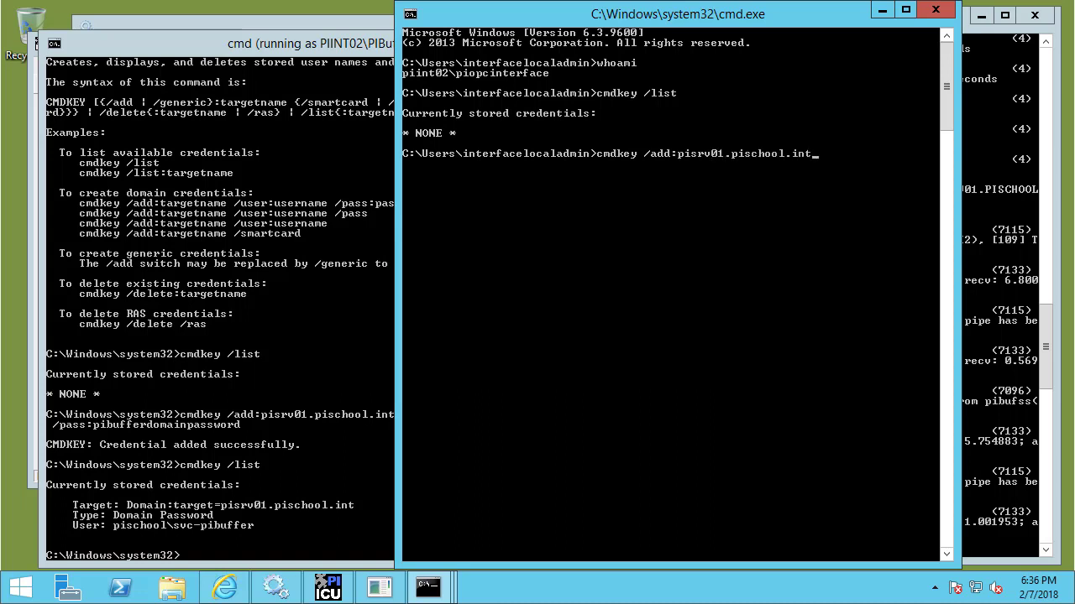
text( /user:pischool\svc-piinterface /pass)
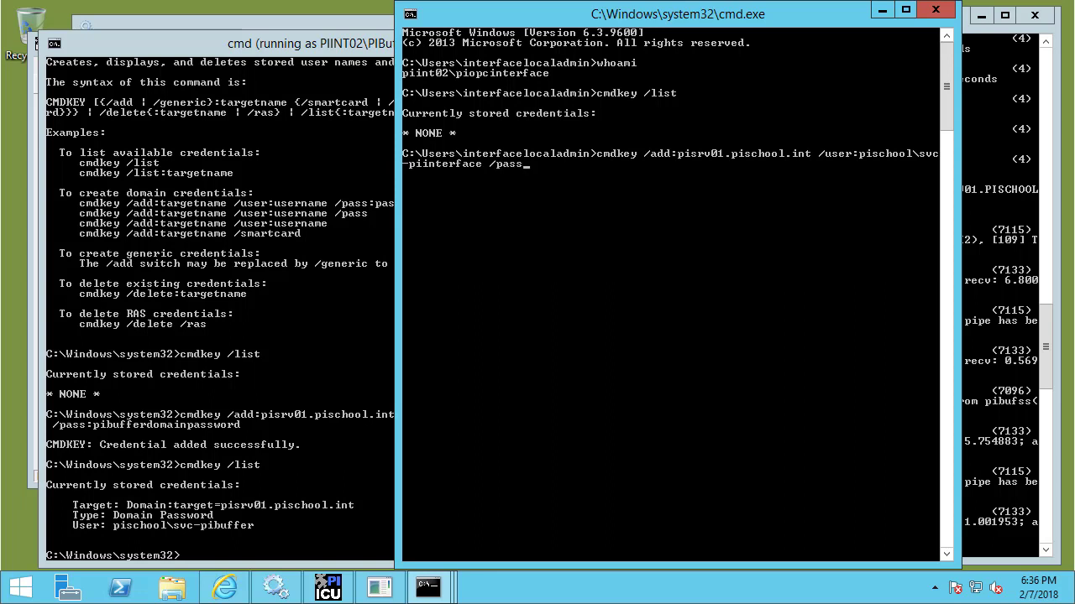
text(:piinterfacedomainpassword)
key(Return)
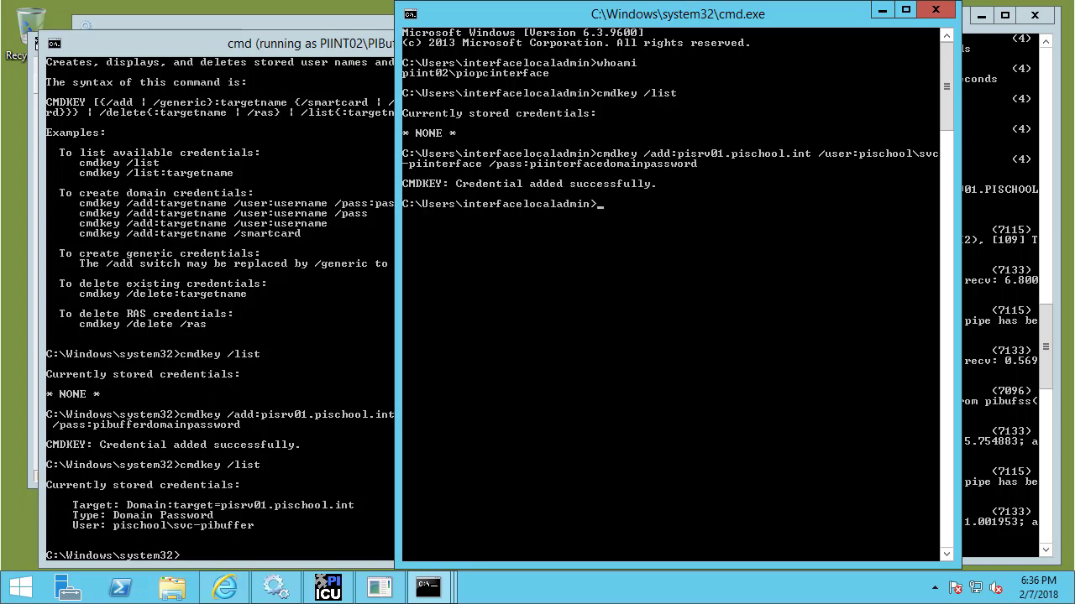
text(cmdkey /list)
key(Return)
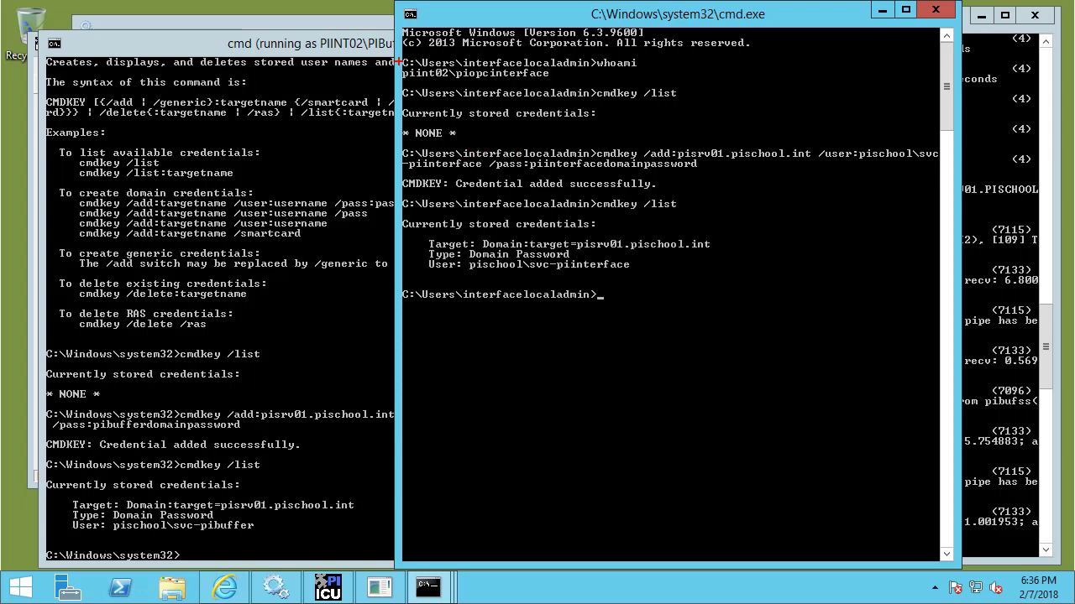
mouse_move(398, 62)
mouse_down()
mouse_move(457, 92)
mouse_move(565, 87)
mouse_up()
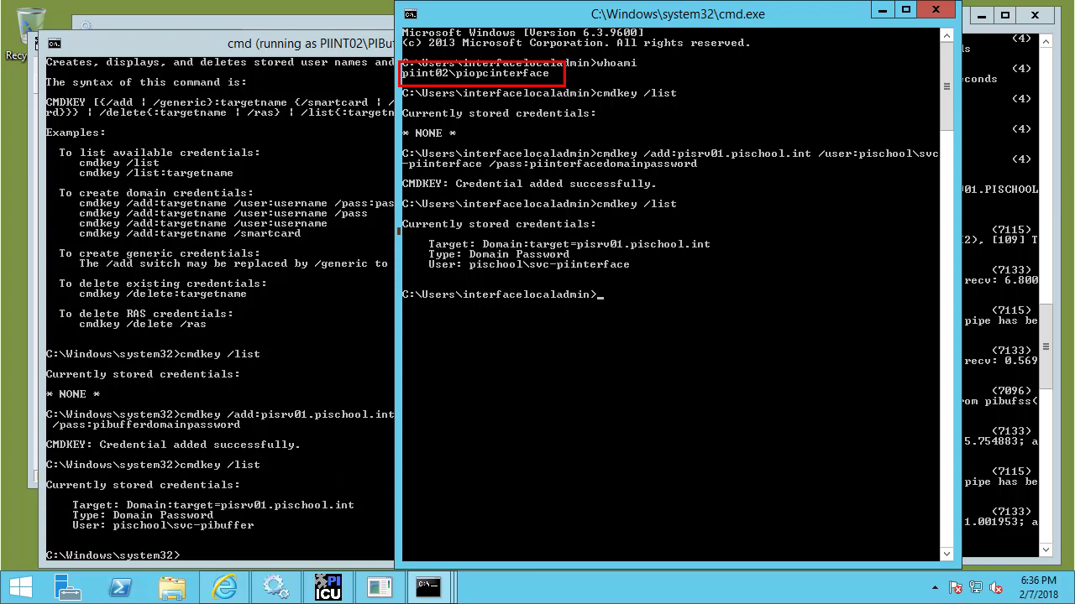
mouse_move(400, 229)
mouse_down()
mouse_move(446, 269)
mouse_move(737, 275)
mouse_up()
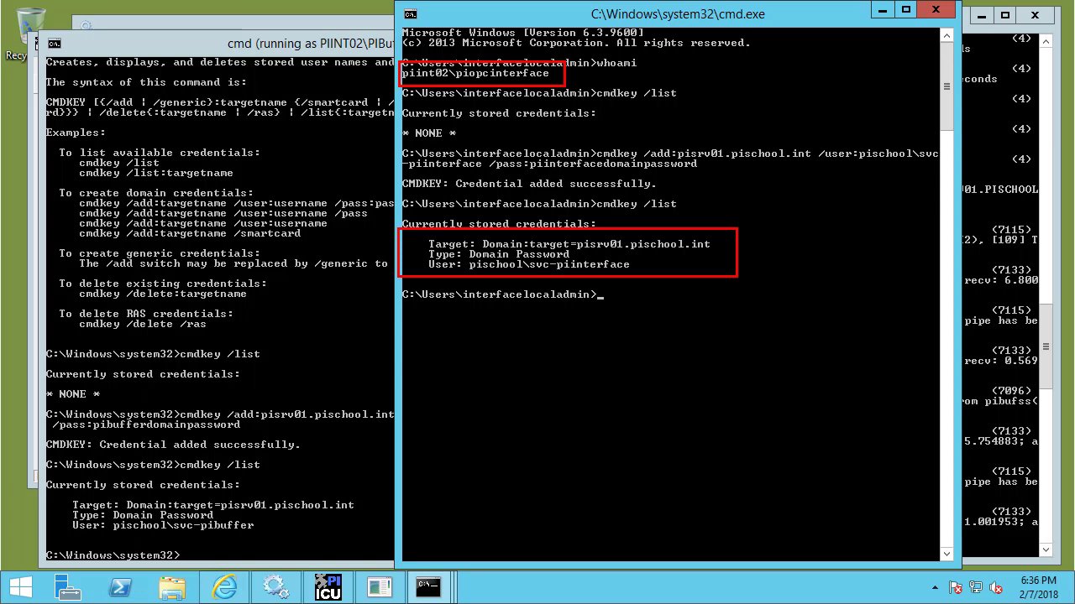
Close the command prompts and start the PI Buffer Subsystem service.
click(881, 11)
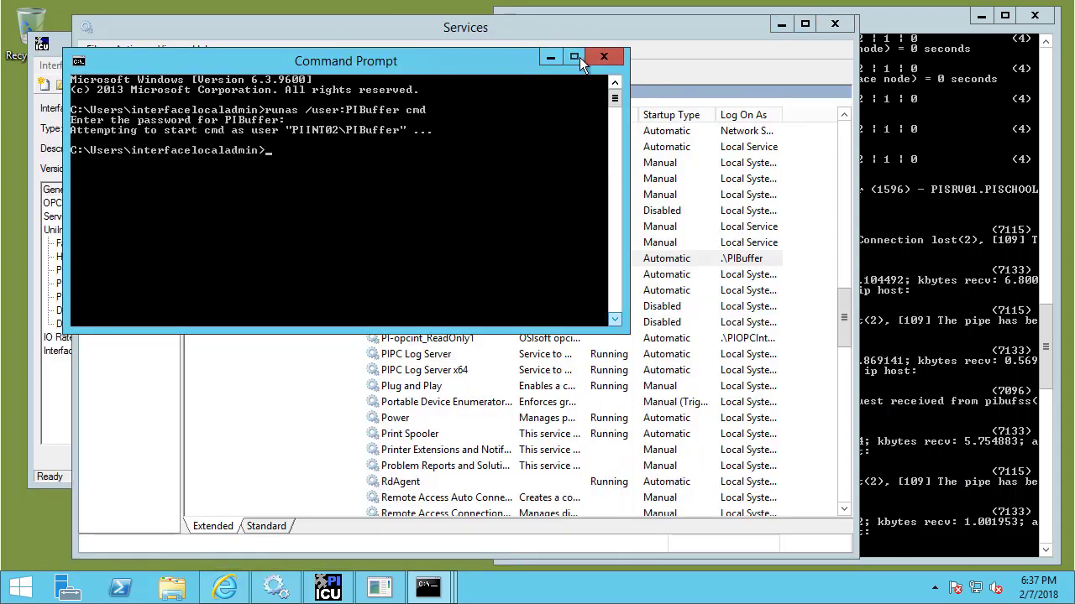
click(604, 57)
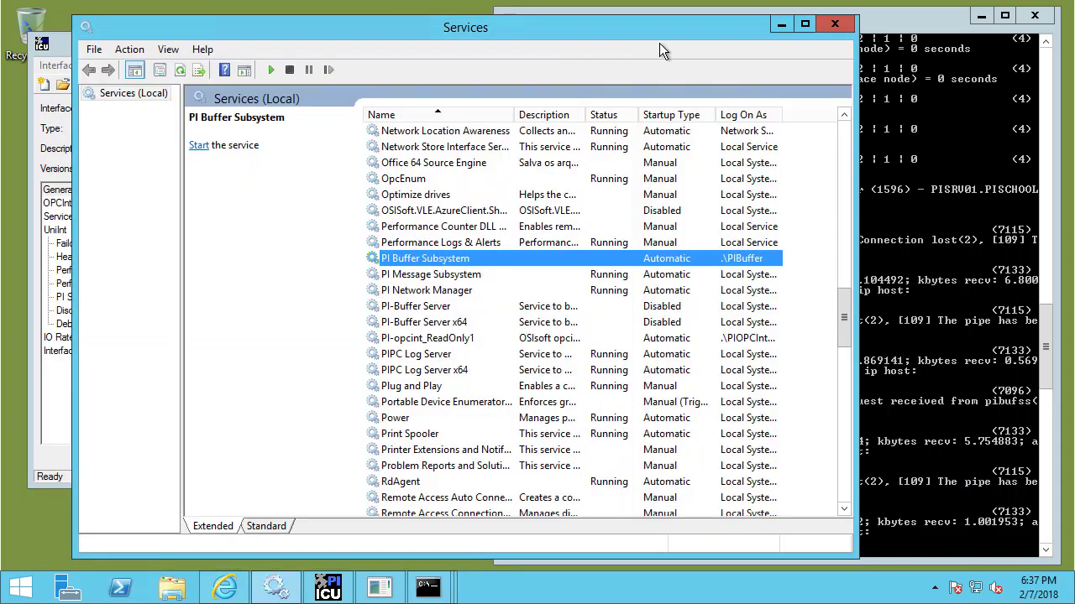
click(881, 25)
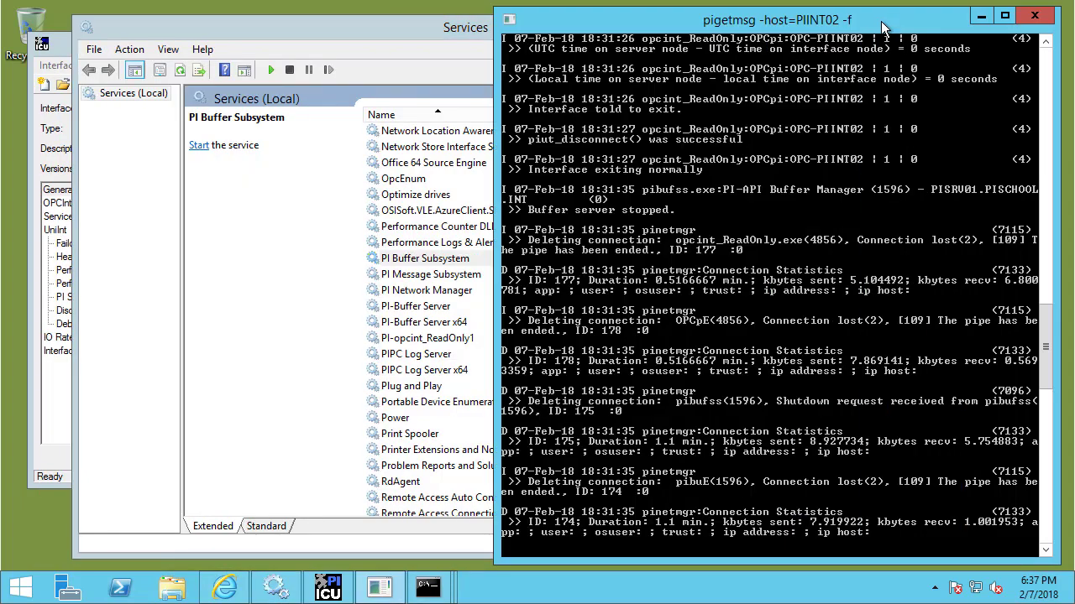
right_click(425, 258)
click(449, 264)
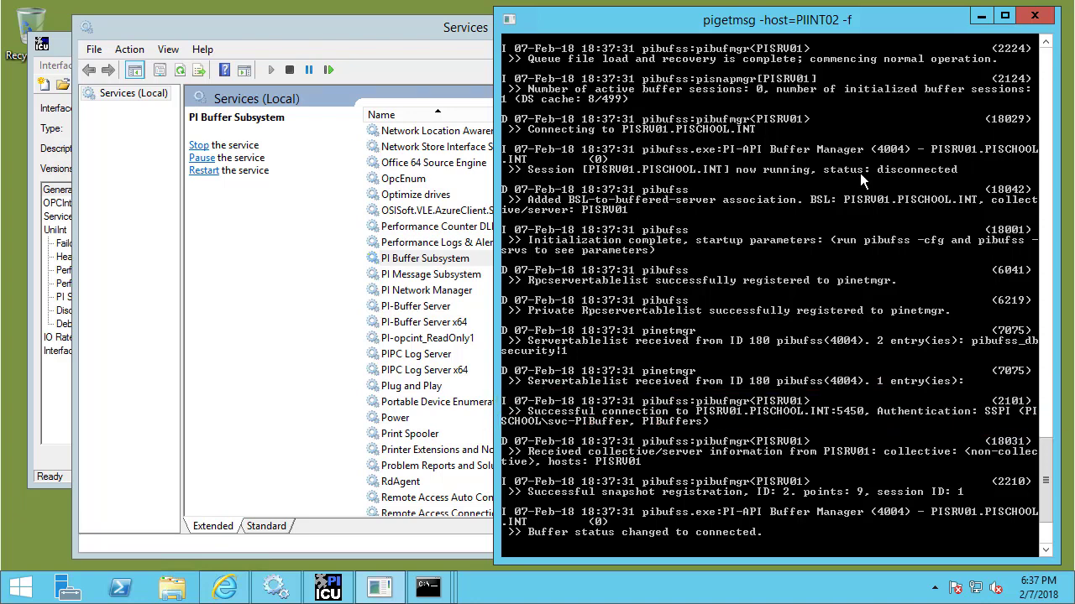
Start PI-opcint_ReadOnly1 and check the log for the initial connection to PISRV01.
click(394, 28)
click(417, 262)
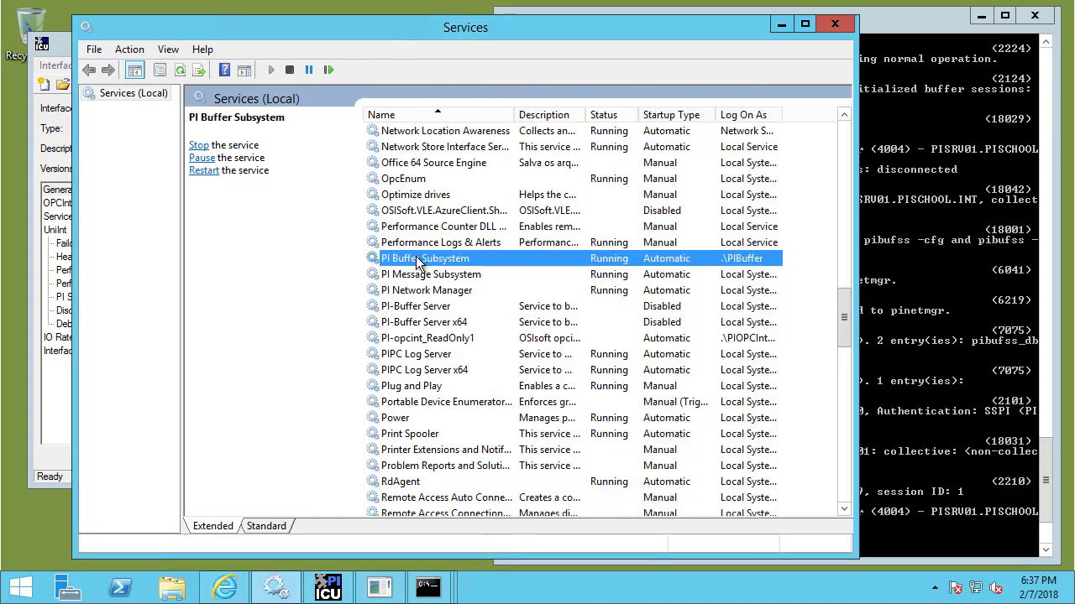
click(427, 338)
click(915, 36)
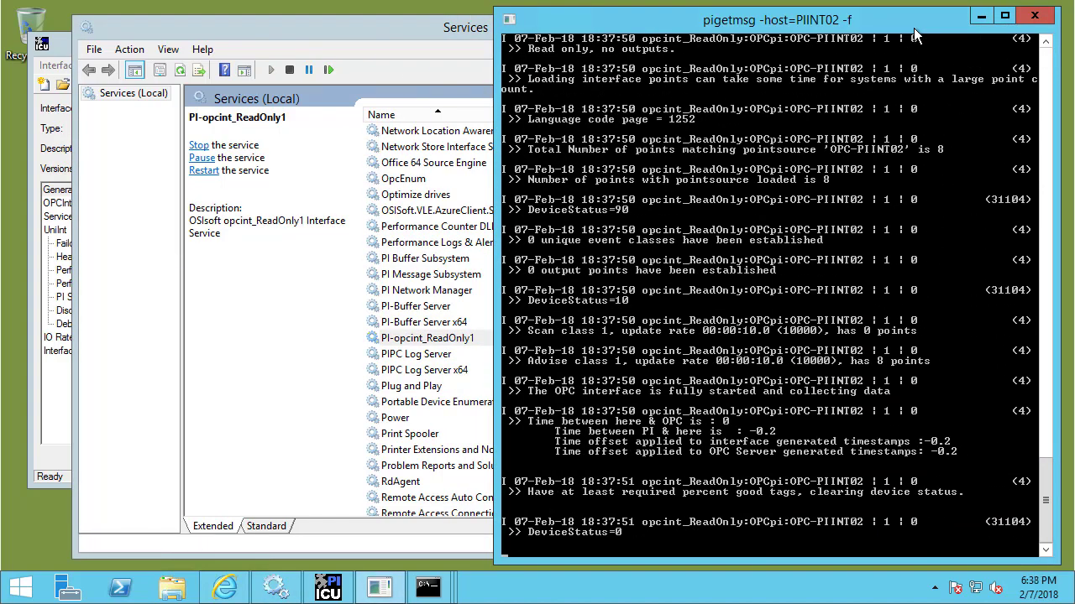
scroll(1058, 445, up, 13)
scroll(1058, 446, up, 3)
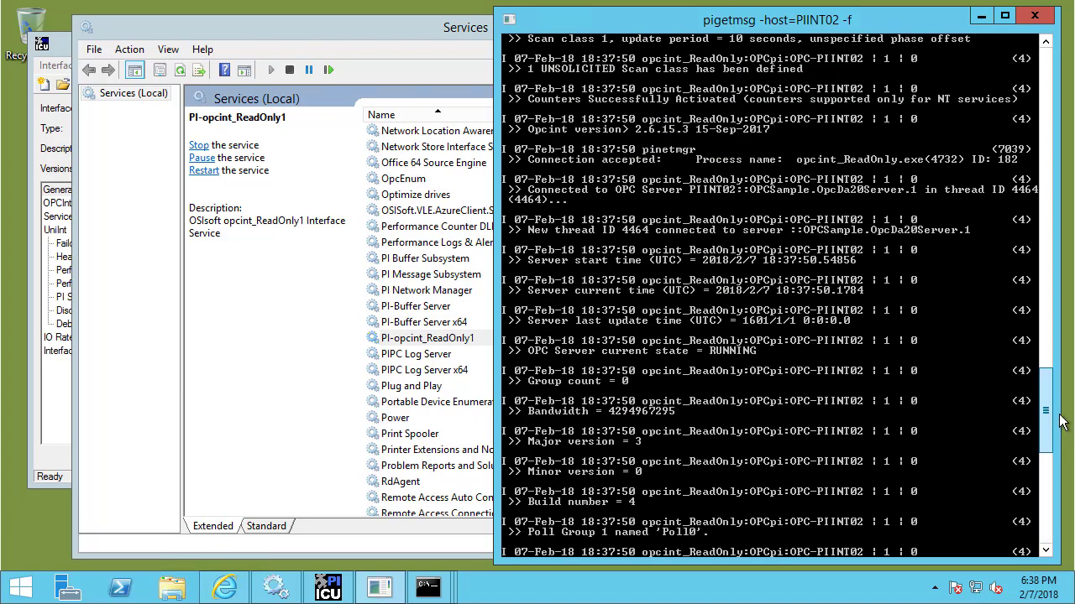
scroll(1045, 479, down, 11)
drag(1042, 506, 1045, 366)
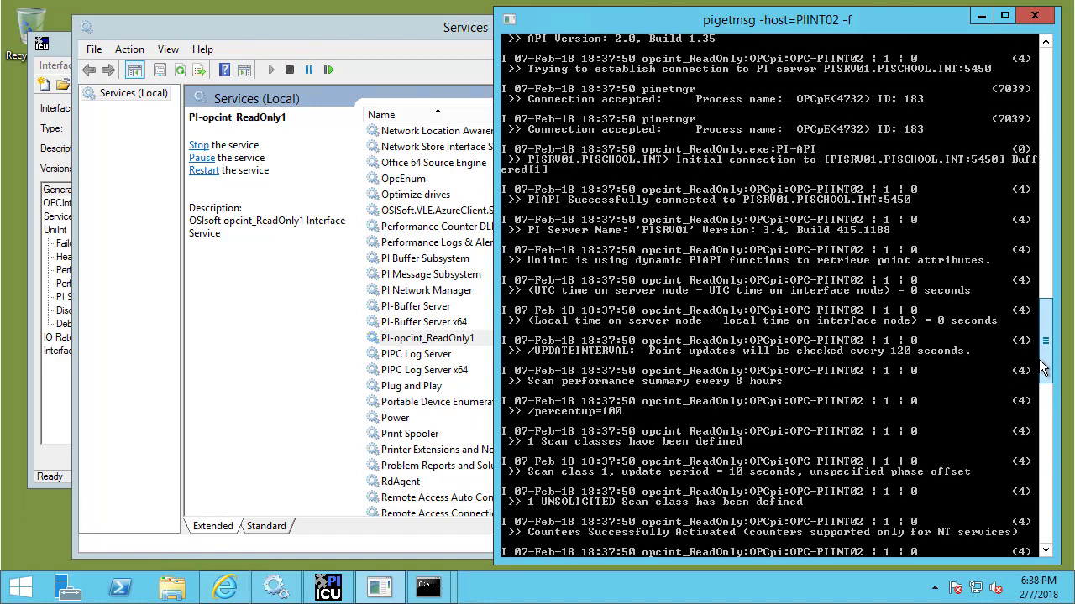
drag(496, 131, 1060, 194)
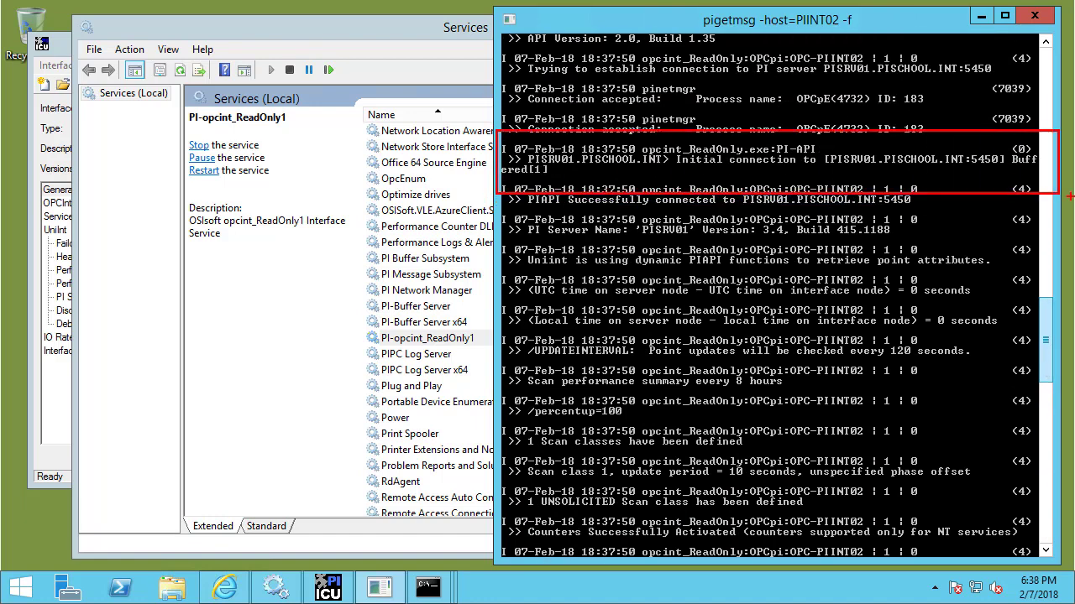
key(Escape)
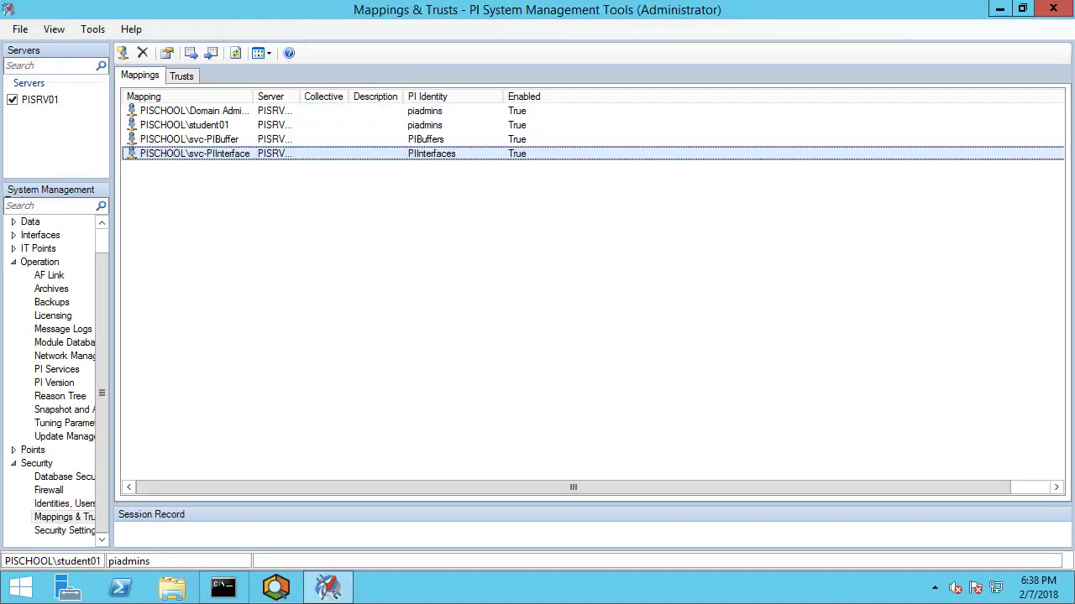
Check refreshed PISRV01 message logs for the buffer and interface connections' OS users and IP, then show Network Manager Statistics.
click(52, 329)
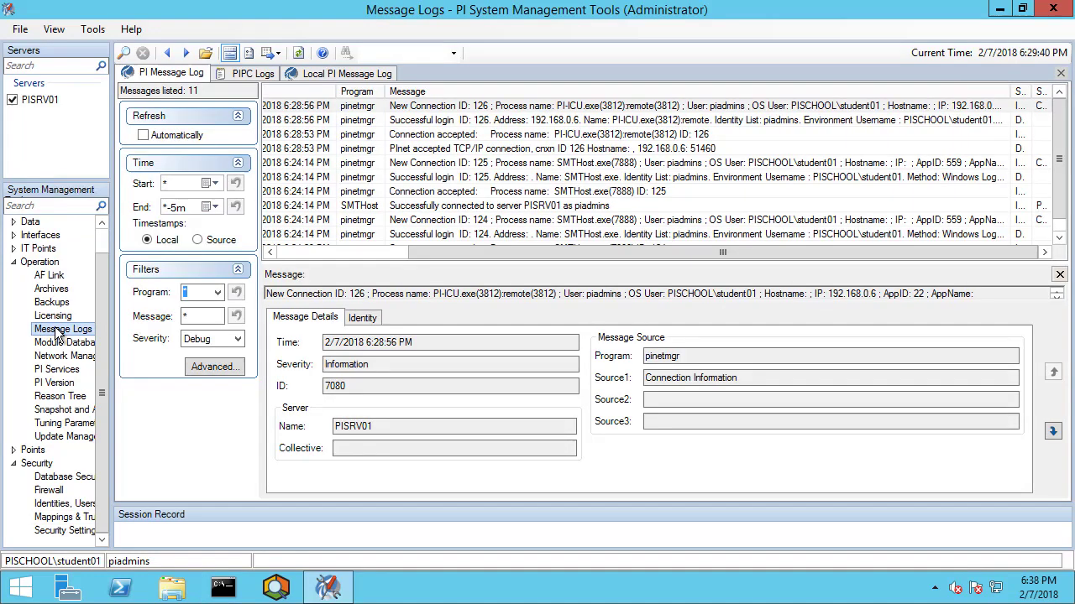
click(299, 54)
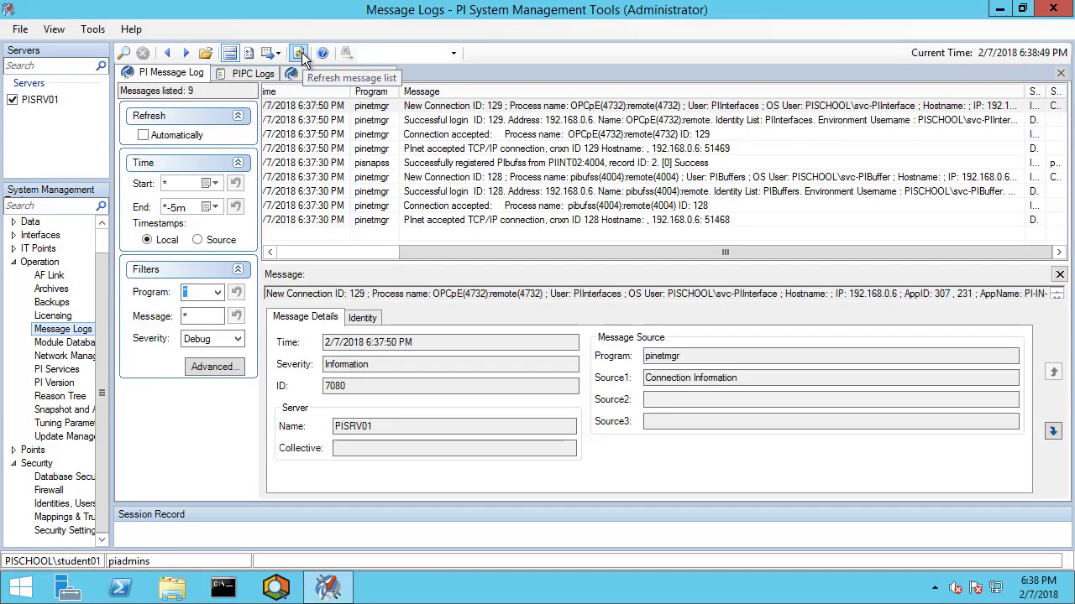
click(567, 180)
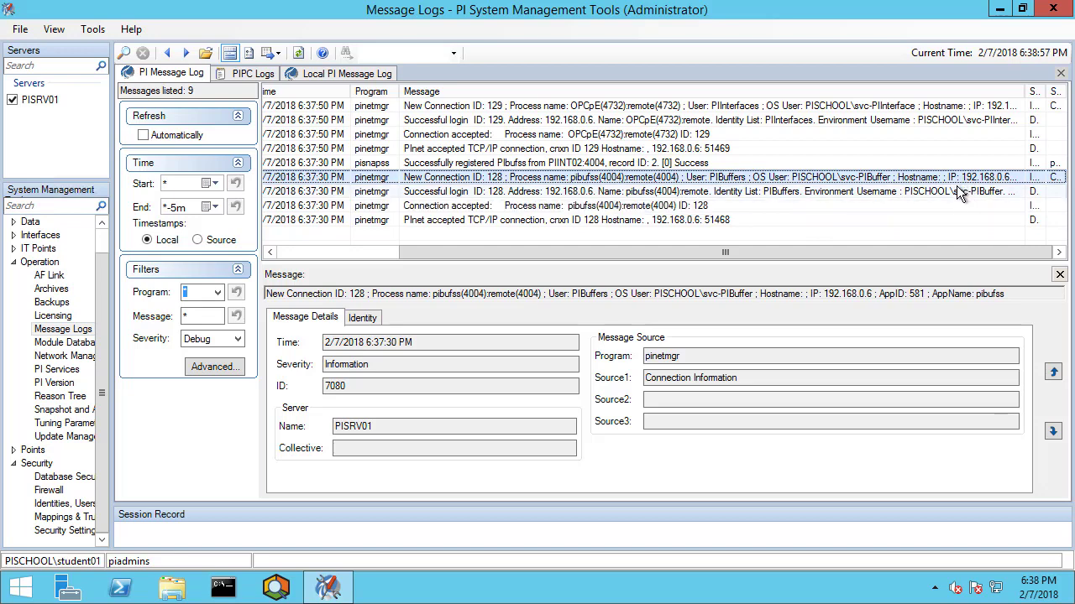
drag(921, 164, 1031, 189)
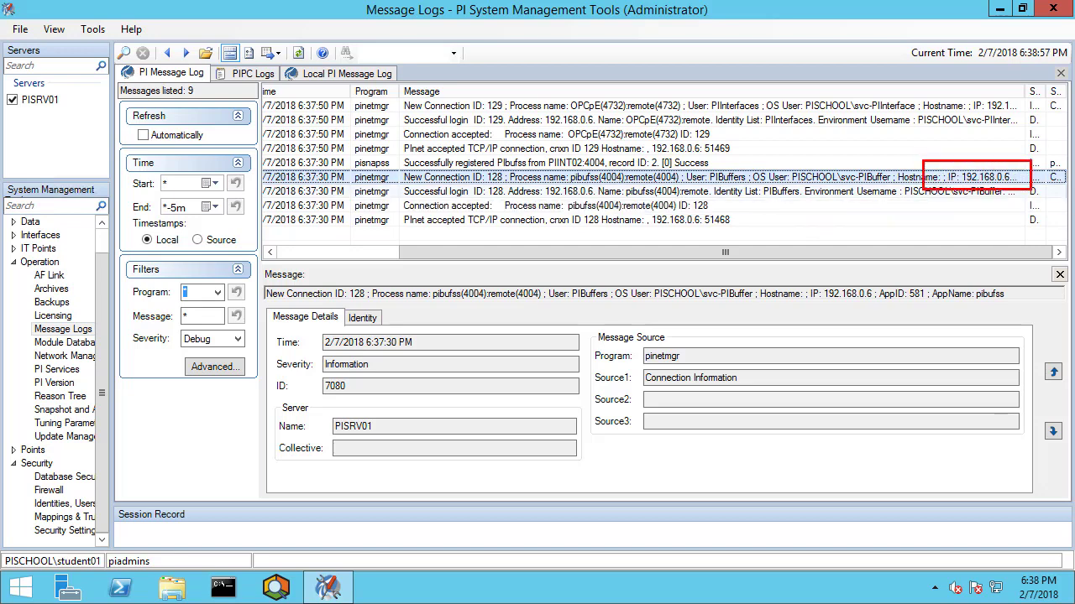
mouse_move(782, 162)
mouse_down()
mouse_move(820, 187)
mouse_move(903, 190)
mouse_up()
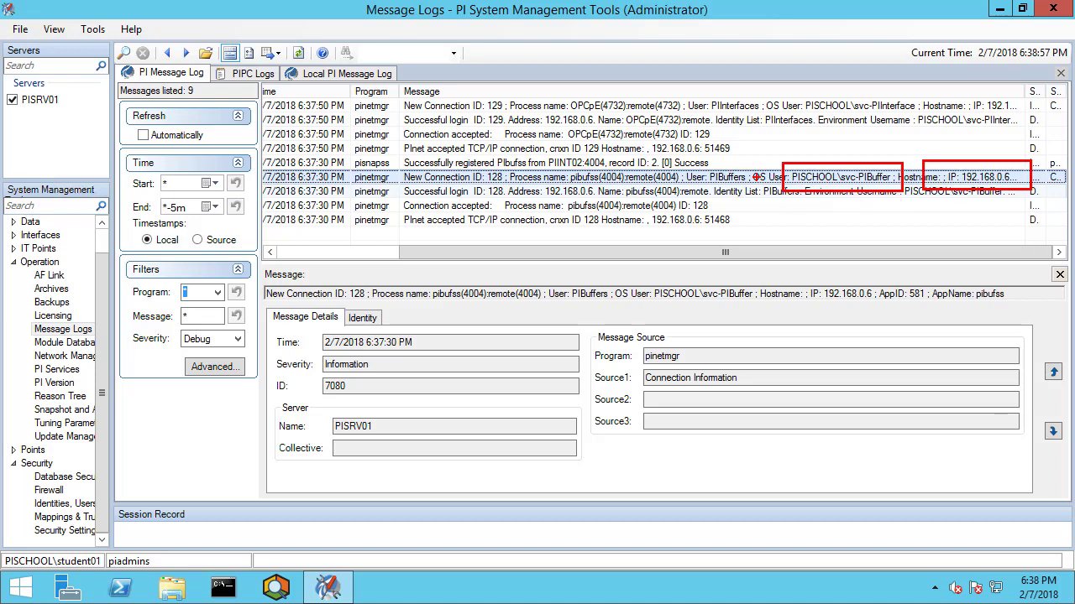
mouse_move(787, 90)
mouse_down()
mouse_move(892, 125)
mouse_move(933, 122)
mouse_up()
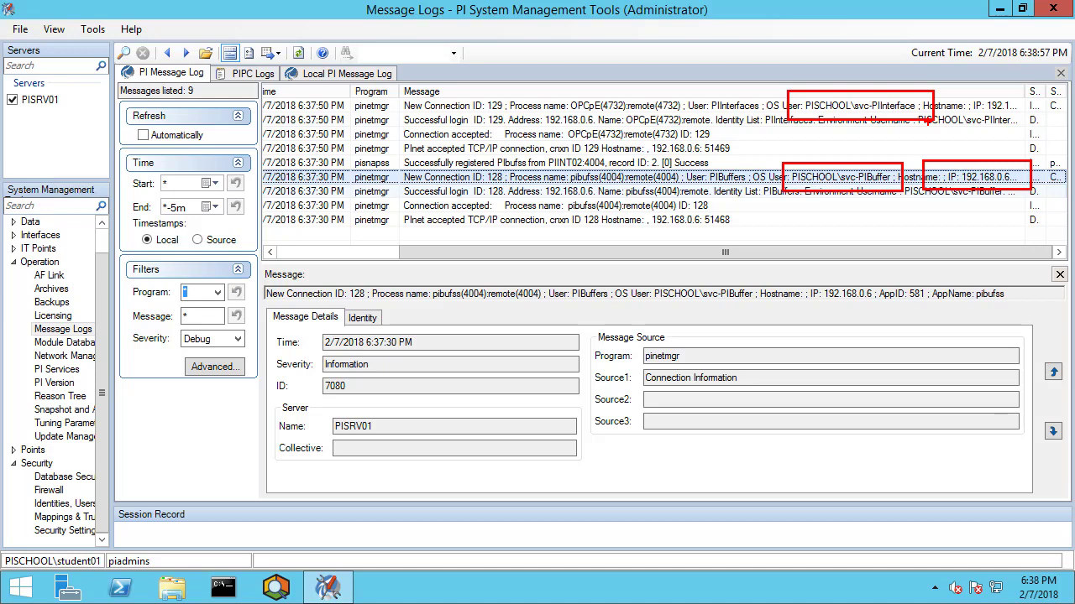
click(71, 357)
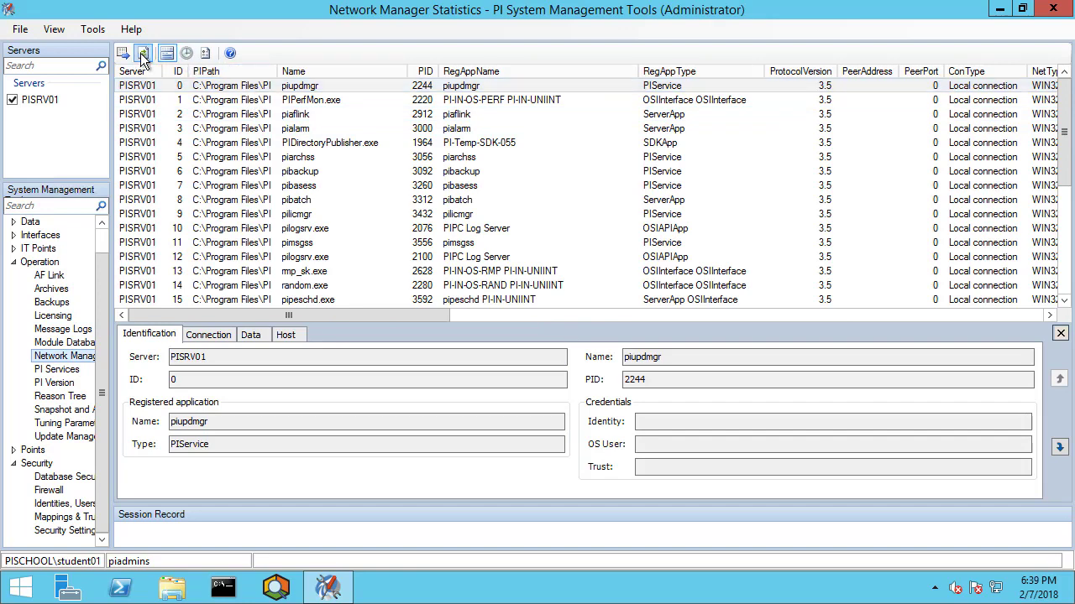
Sort connections by PeerAddress and check the 192.168.0.6 connections' identities and OS users.
click(879, 73)
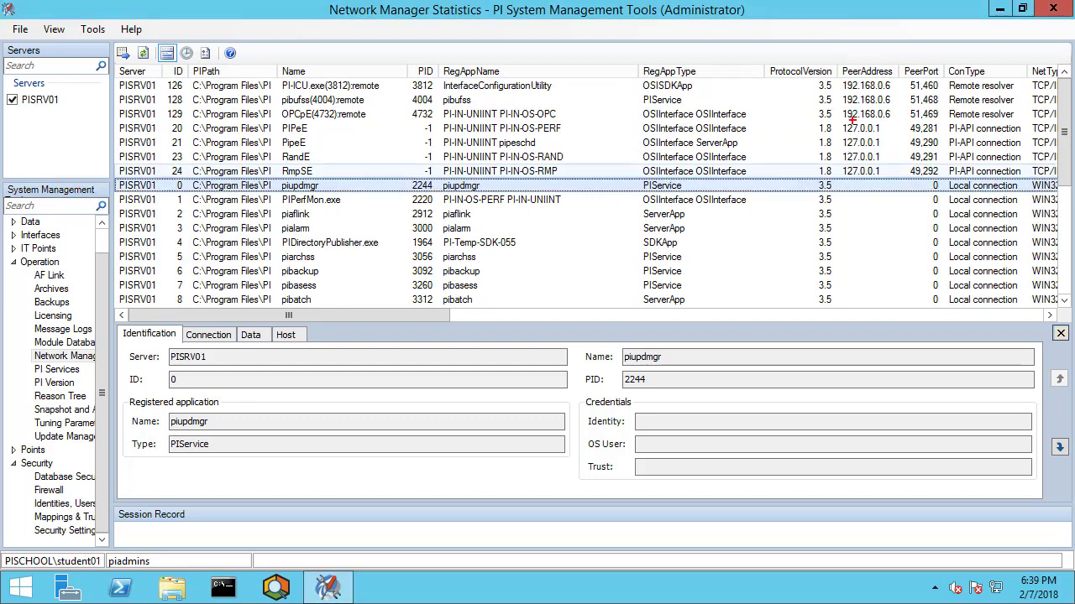
drag(826, 69, 906, 127)
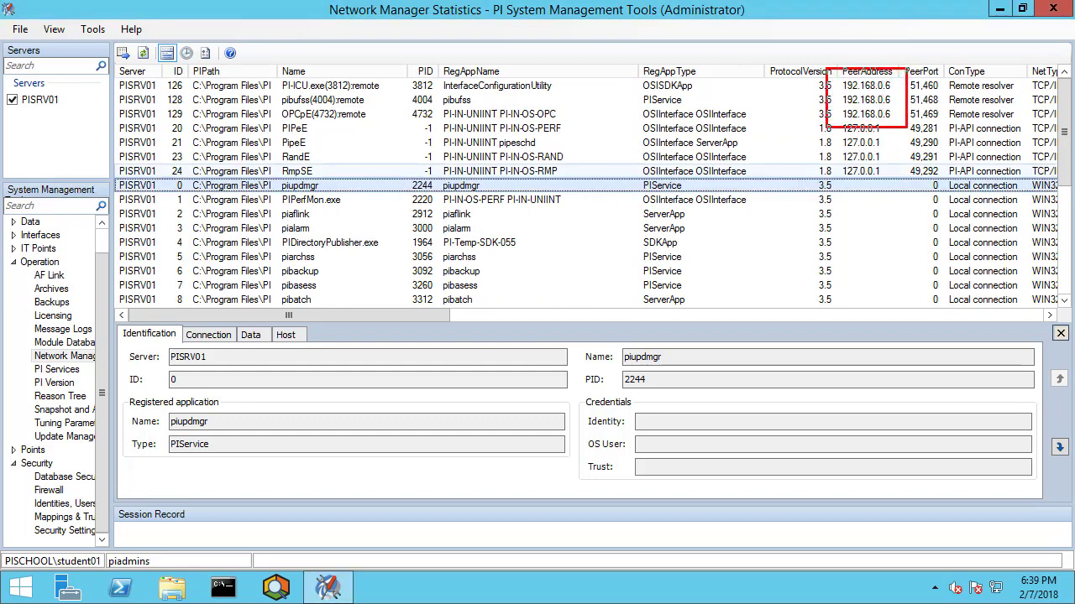
mouse_move(261, 73)
mouse_down()
mouse_move(272, 93)
mouse_move(408, 127)
mouse_up()
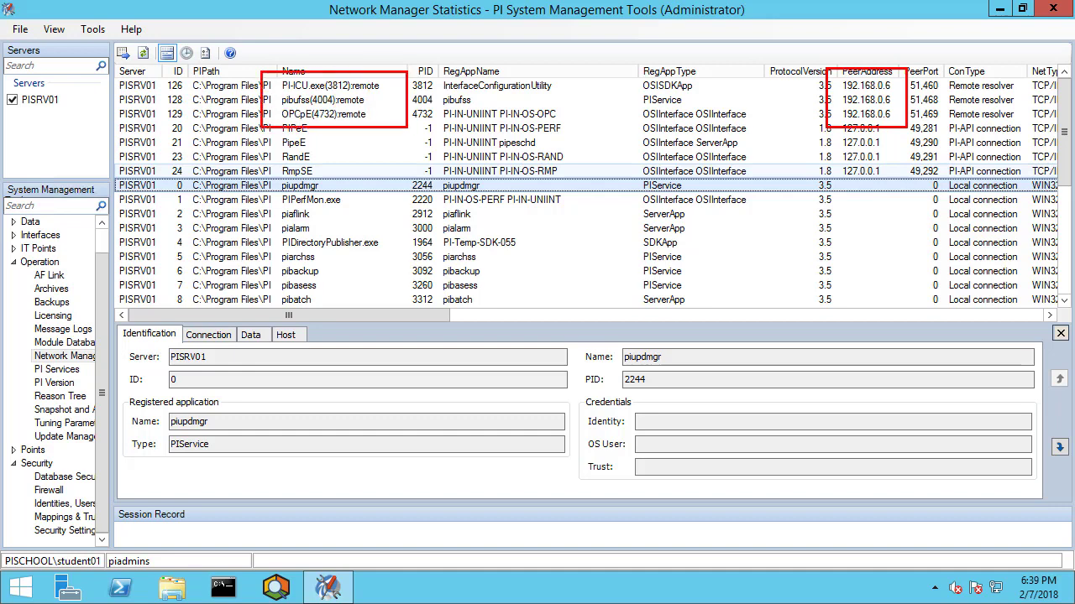
key(Escape)
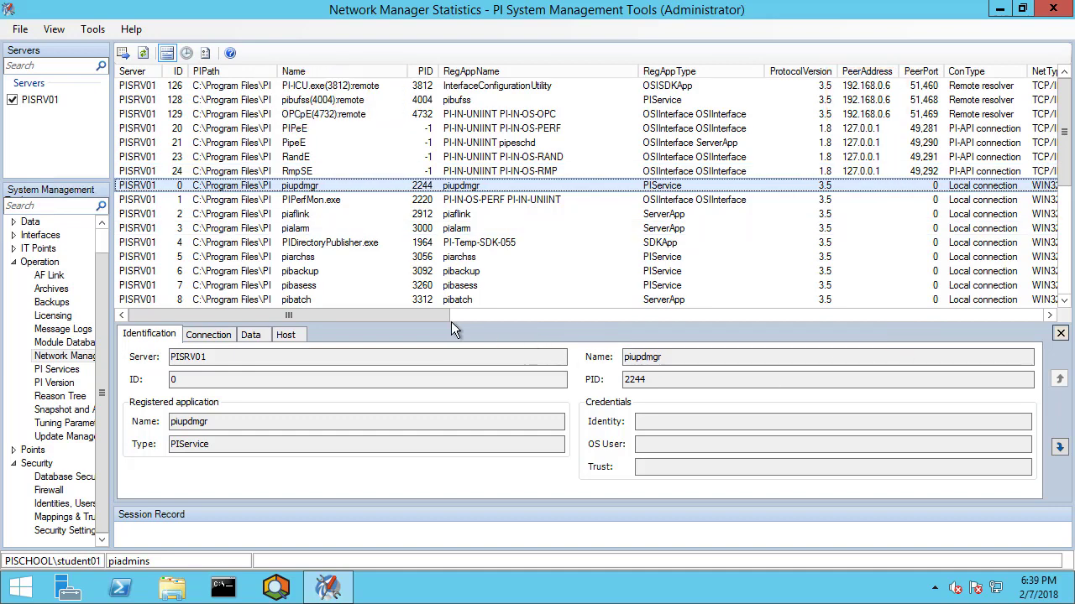
drag(451, 322, 1057, 311)
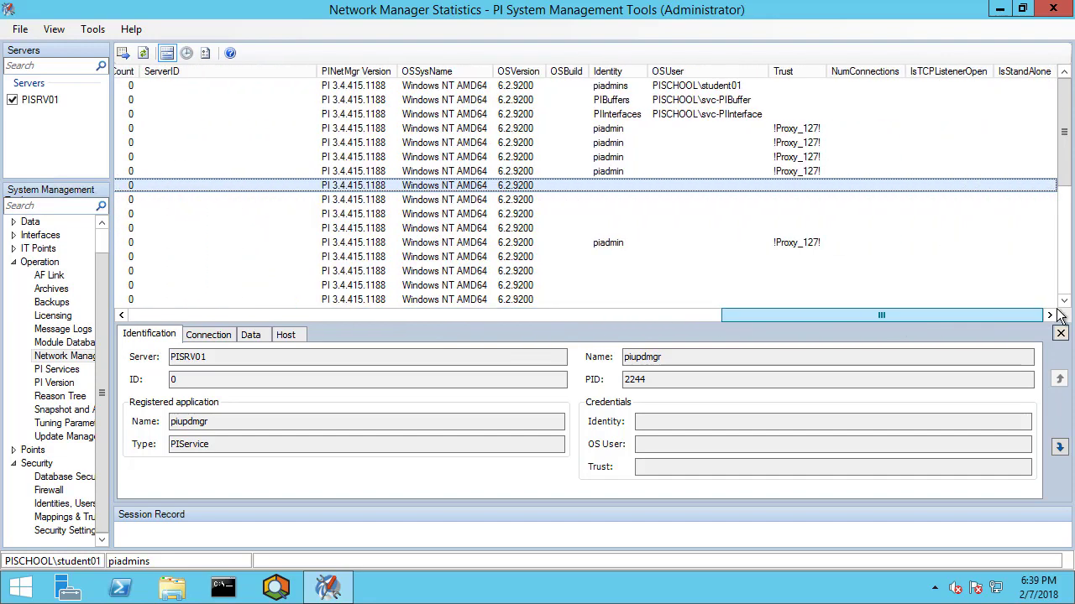
key(ctrl+2)
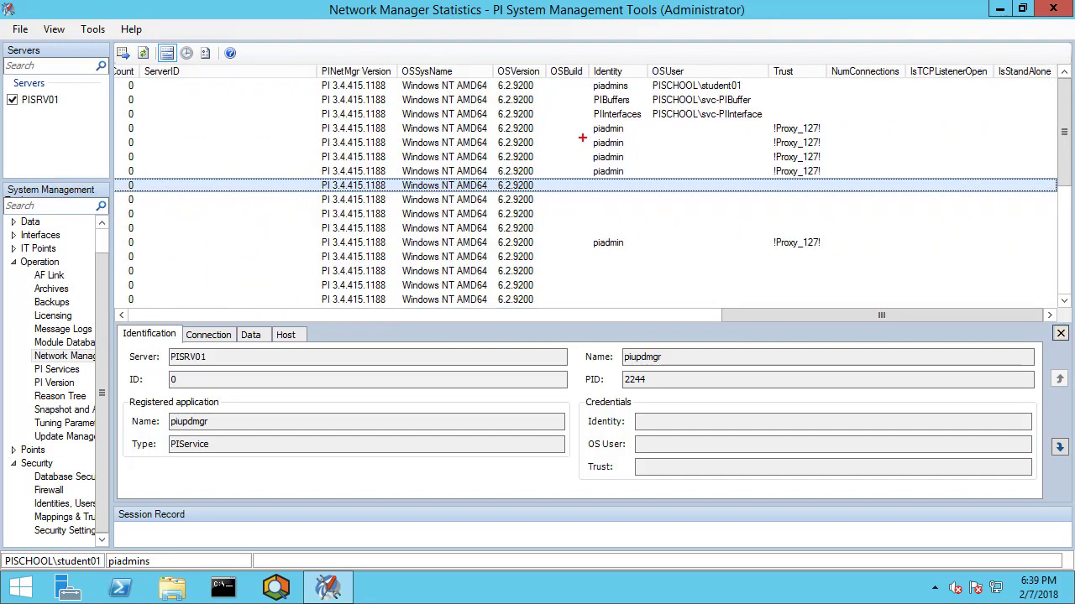
mouse_move(568, 70)
mouse_down()
mouse_move(662, 127)
mouse_move(776, 127)
mouse_up()
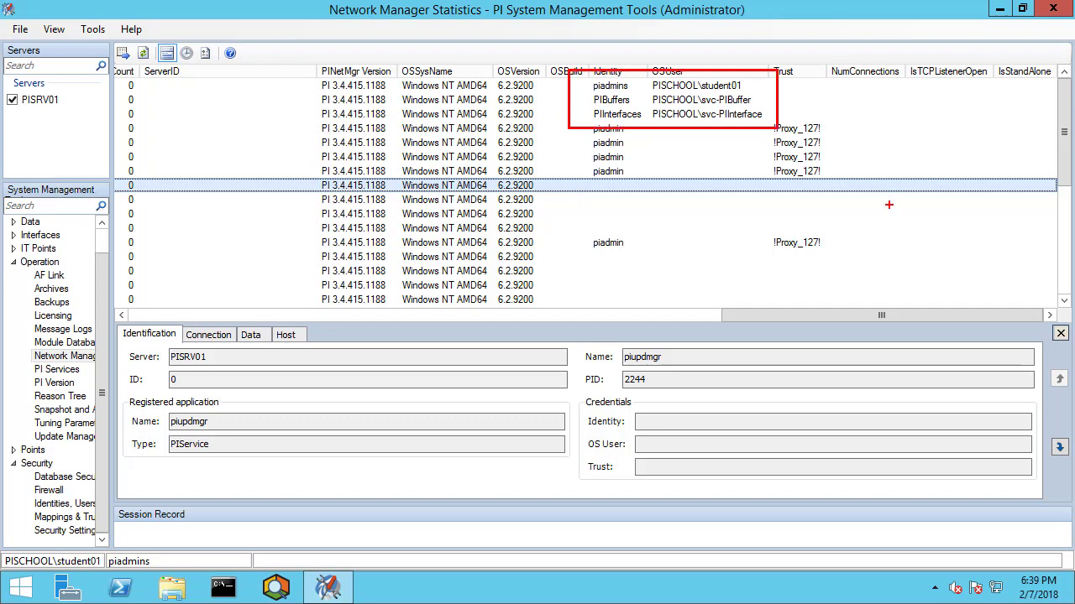